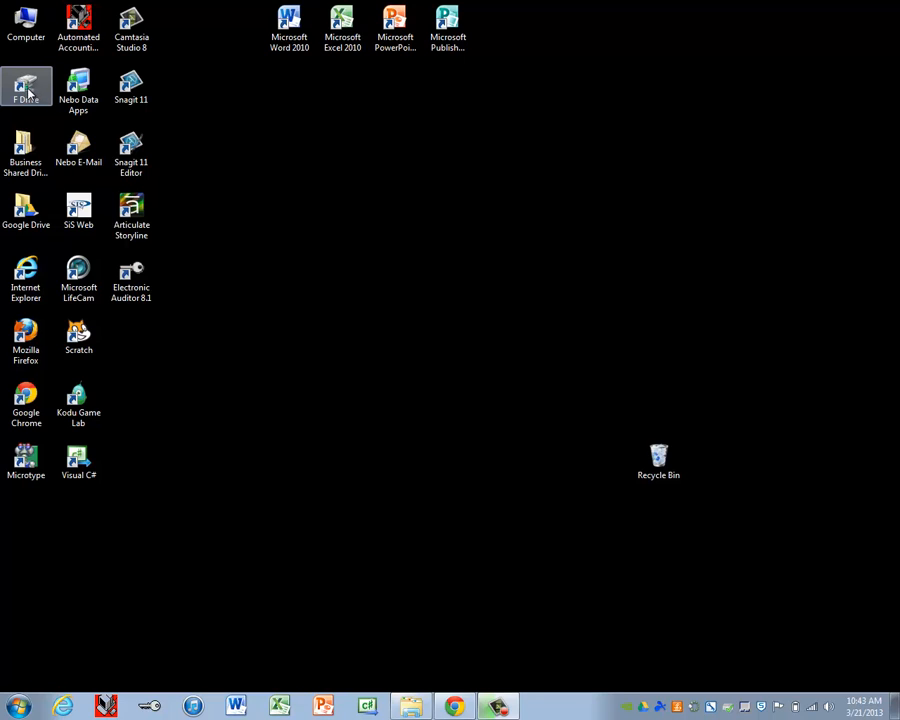
- Open the Sample Student Drive folder on the personal network drive (F:)
double_click(24, 27)
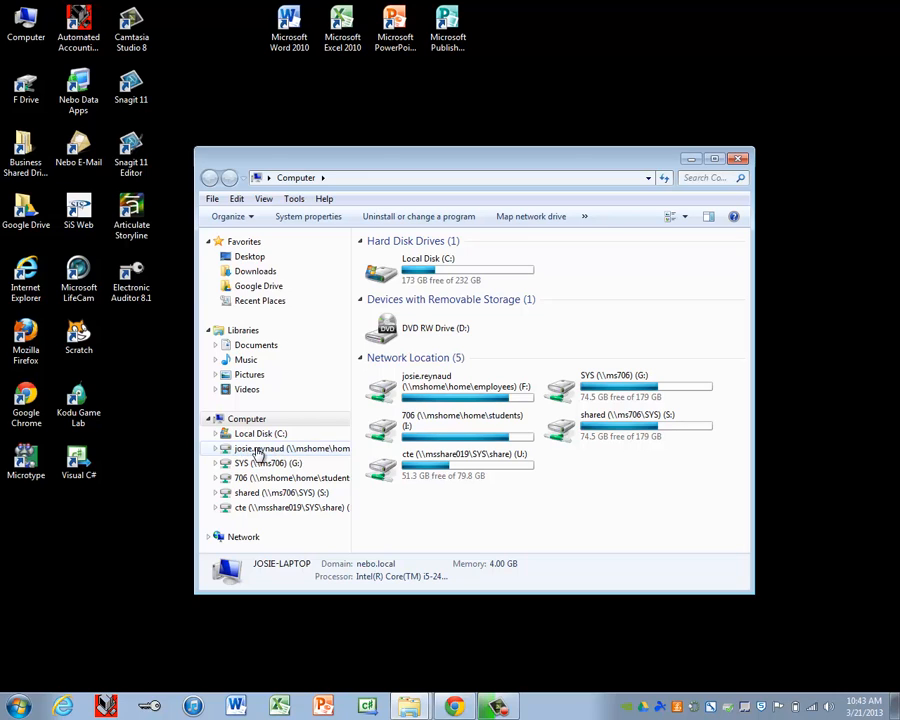
left_click(258, 452)
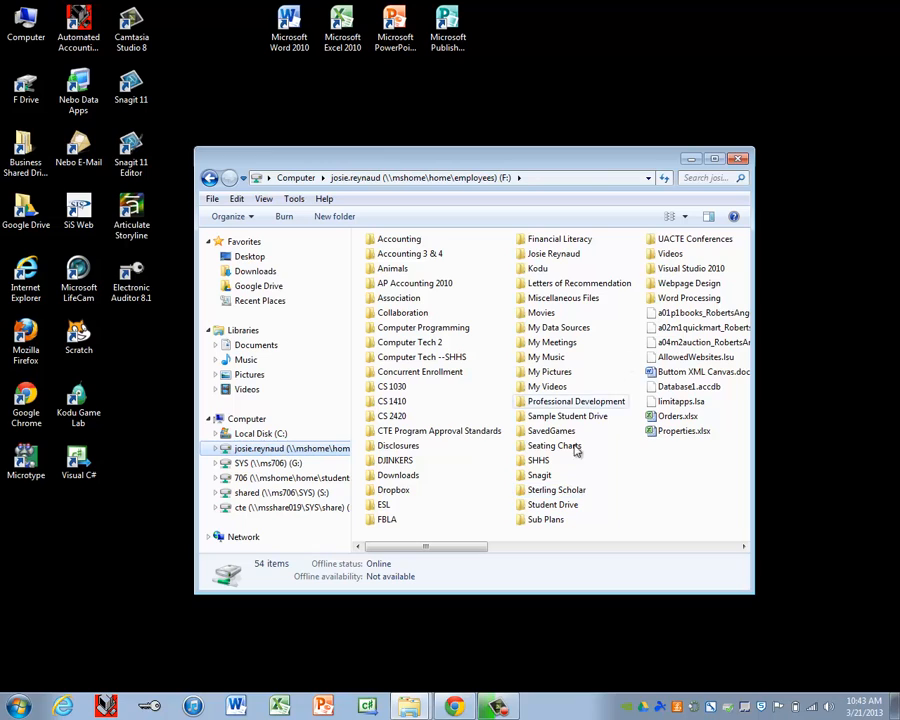
double_click(555, 416)
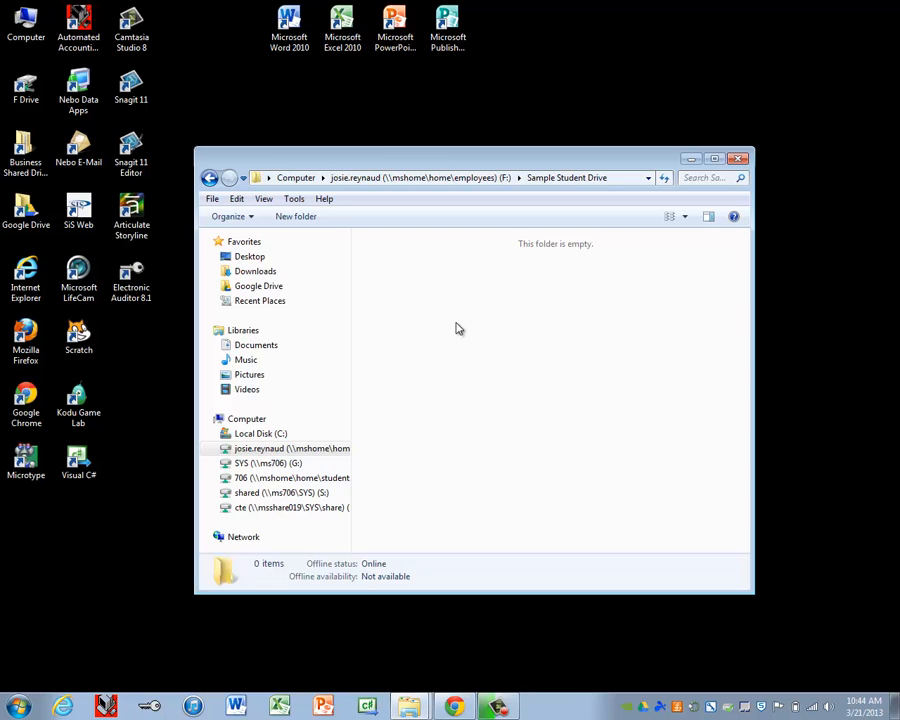
- Create a folder named "A1 Computer Technology 1" in the Sample Student Drive folder
left_click(213, 201)
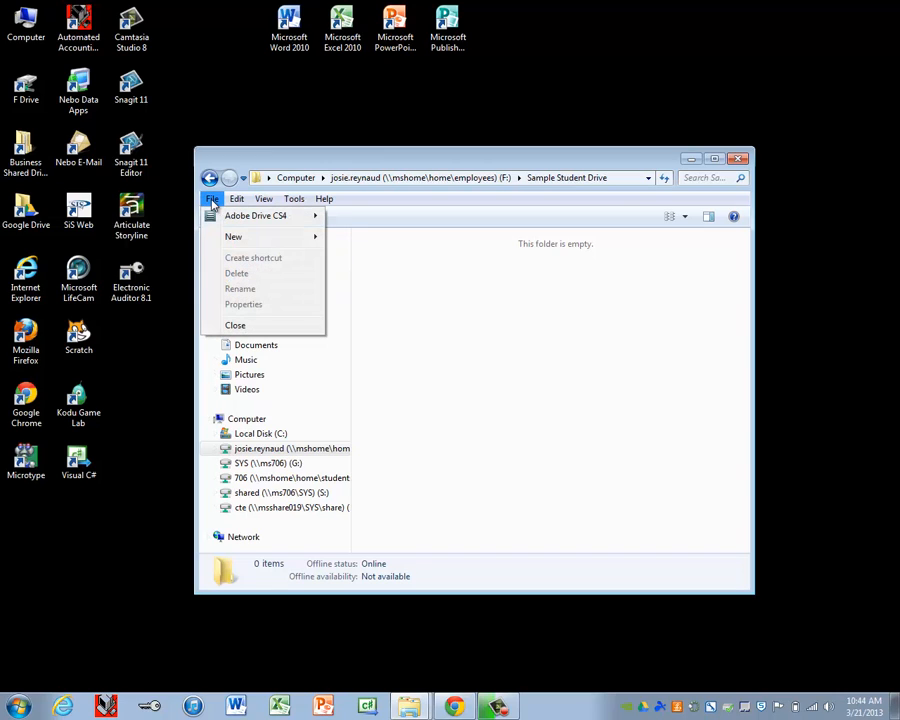
mouse_move(229, 243)
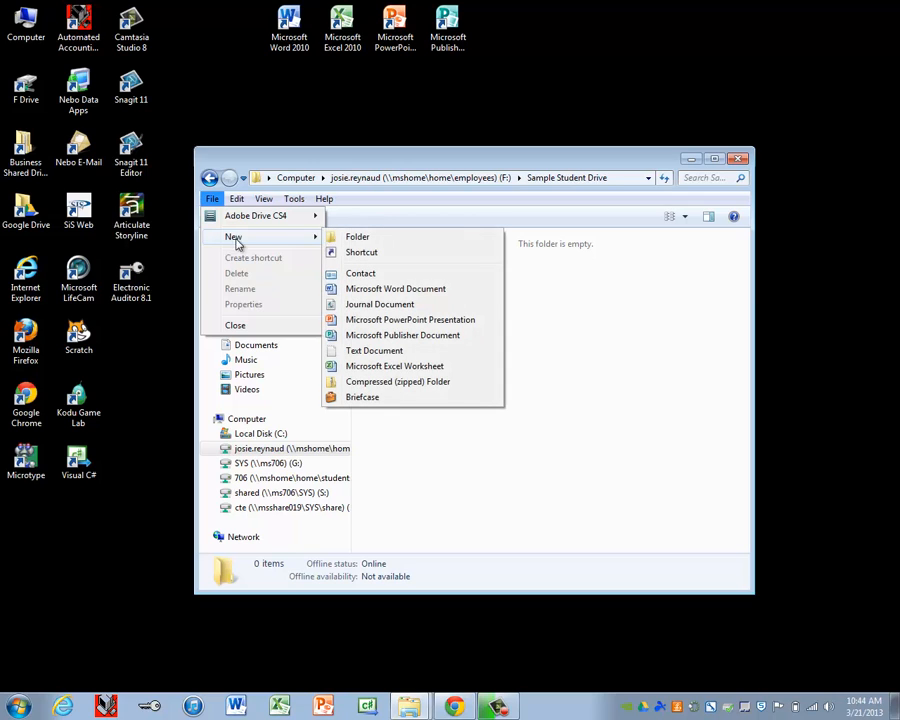
left_click(364, 241)
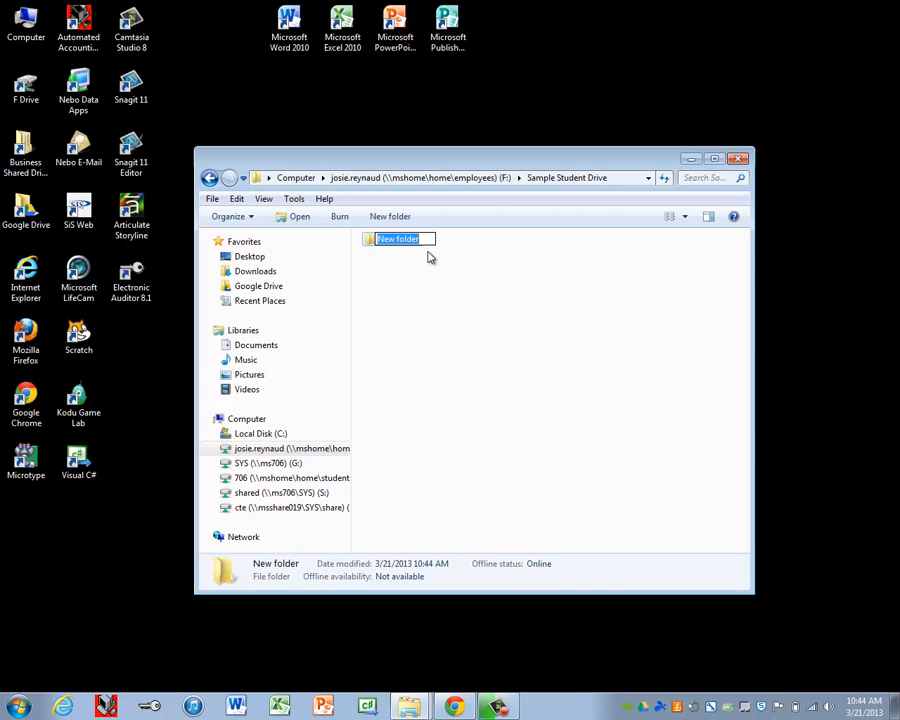
type("A1 d")
key("BackSpace")
type("Computer Technology 1")
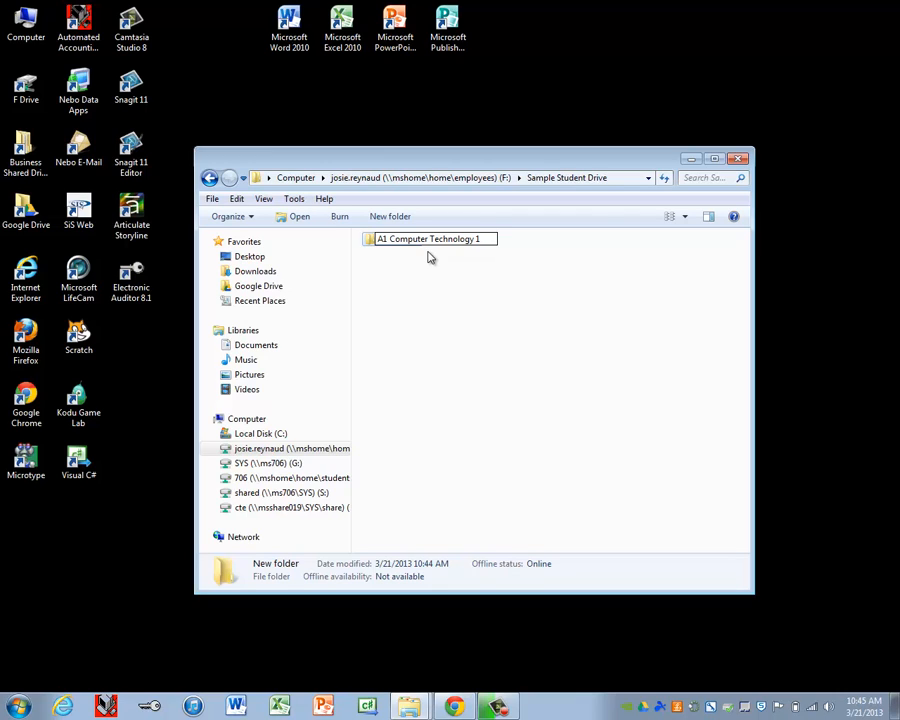
key("Return")
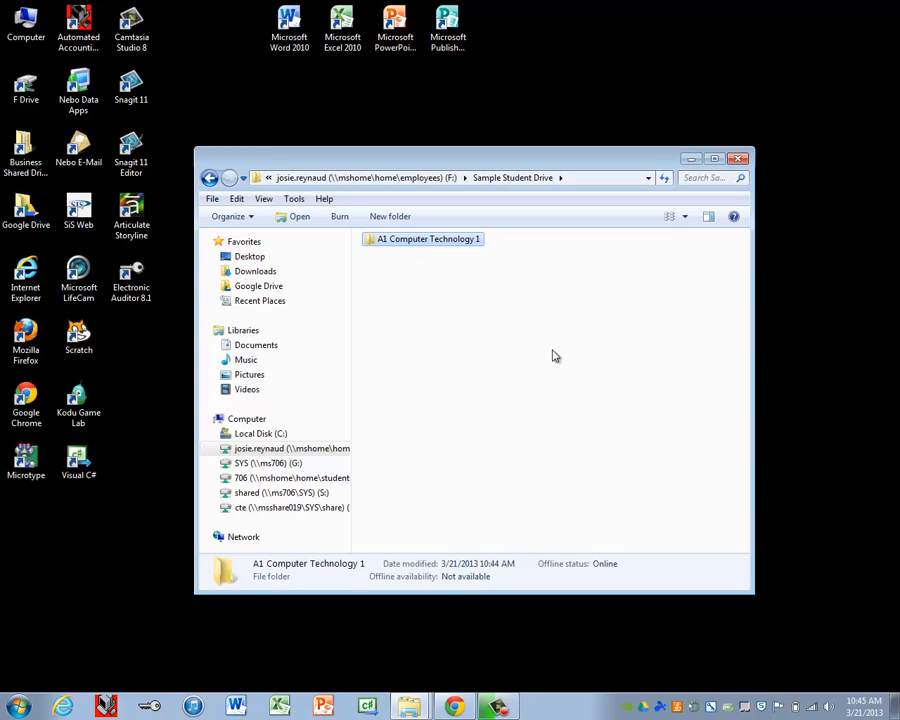
- Create a second class folder named "A2 Computer Technology 1" in Sample Student Drive
right_click(596, 303)
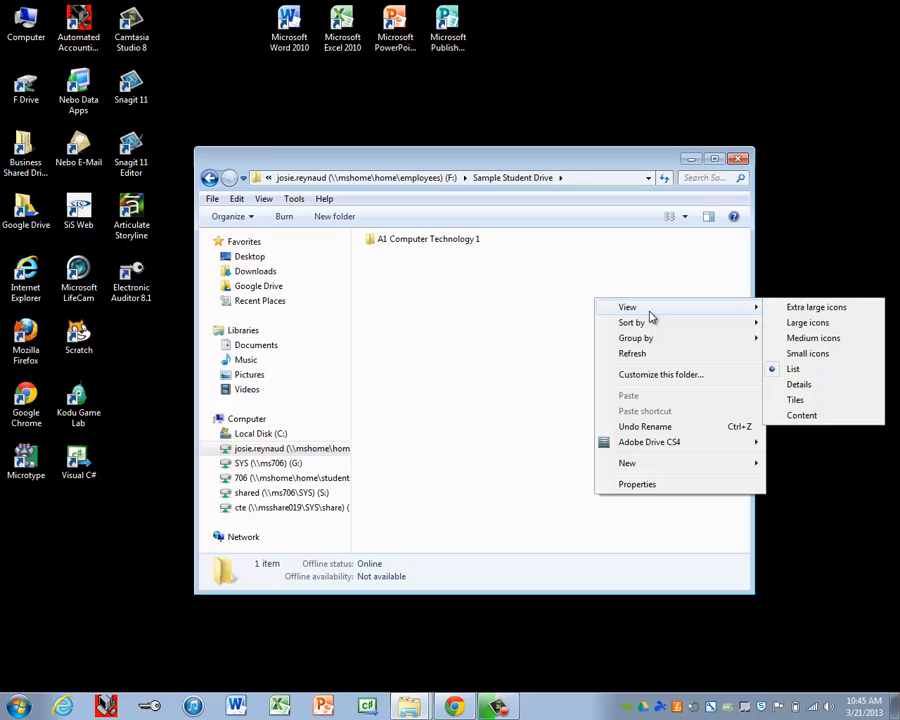
mouse_move(655, 468)
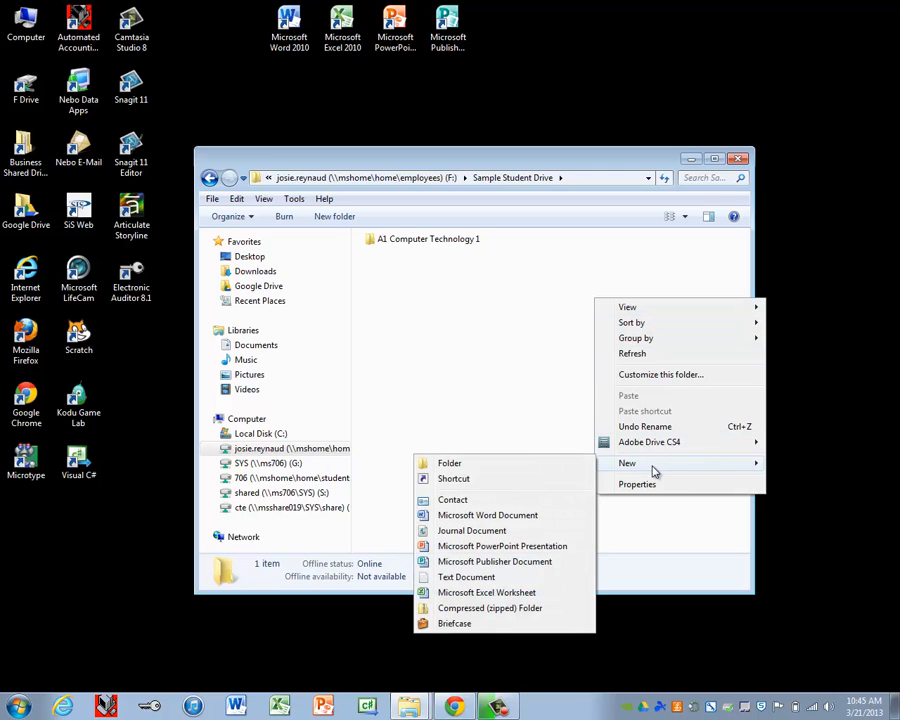
left_click(449, 465)
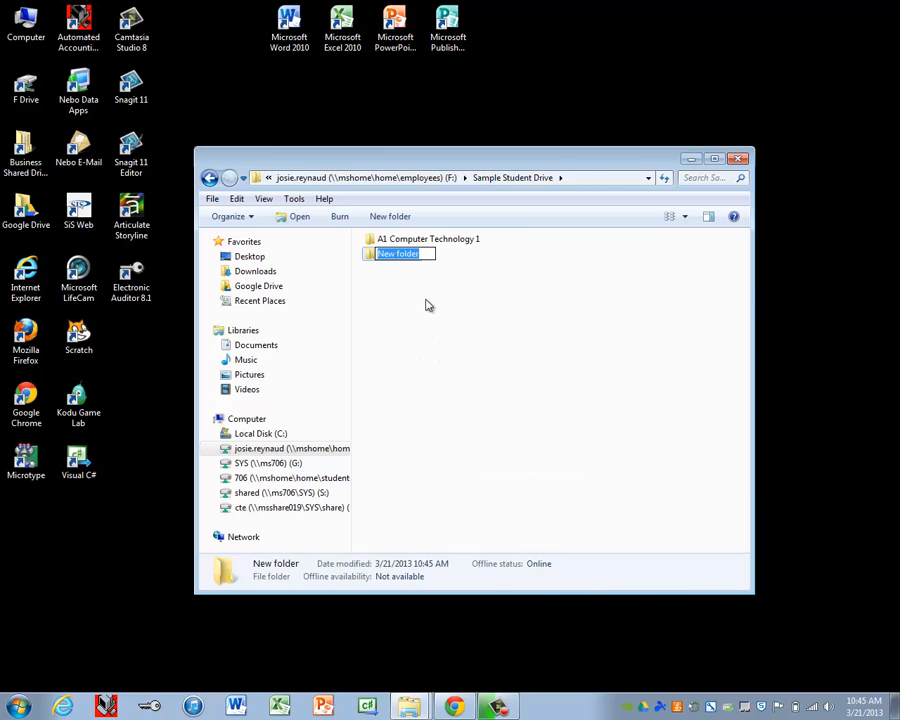
type("A2")
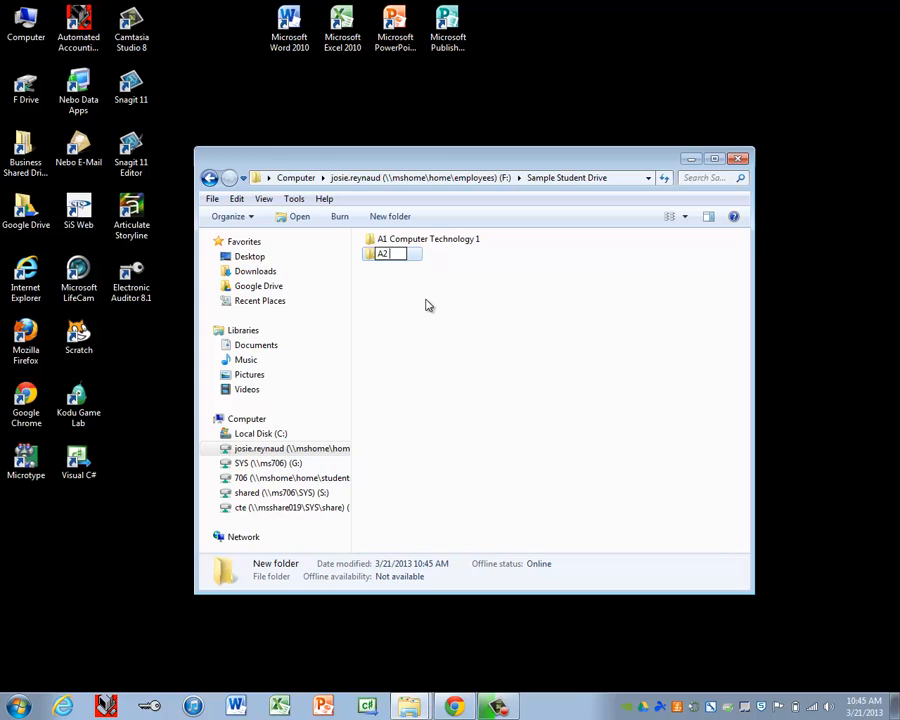
type(" Computer Technol")
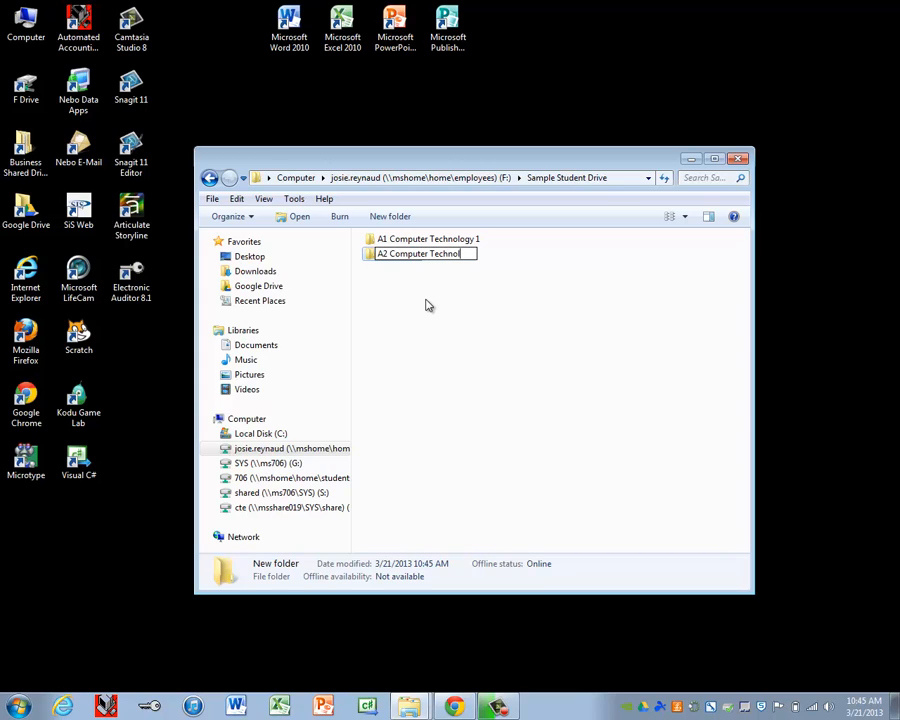
type("ogy 1")
key("Return")
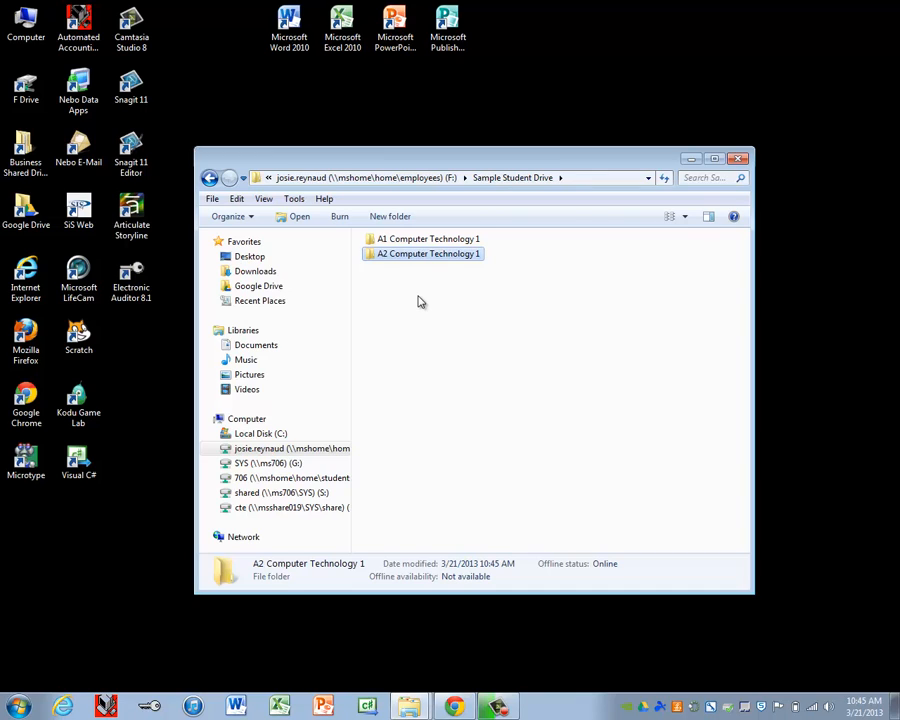
left_click(427, 302)
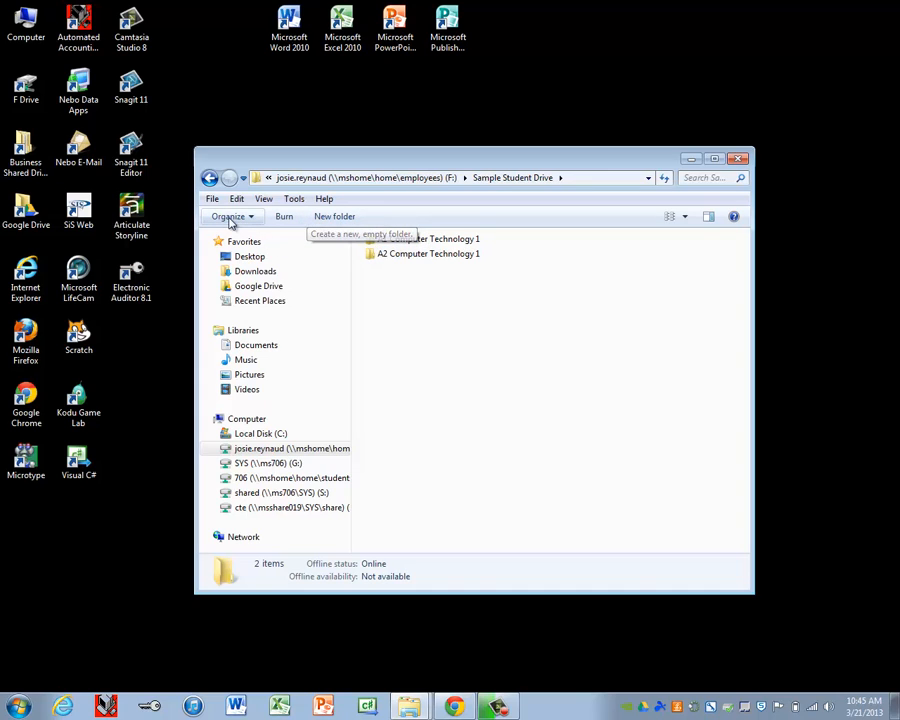
- Add a new folder named "A3 Prep" to the Sample Student Drive folder
left_click(336, 217)
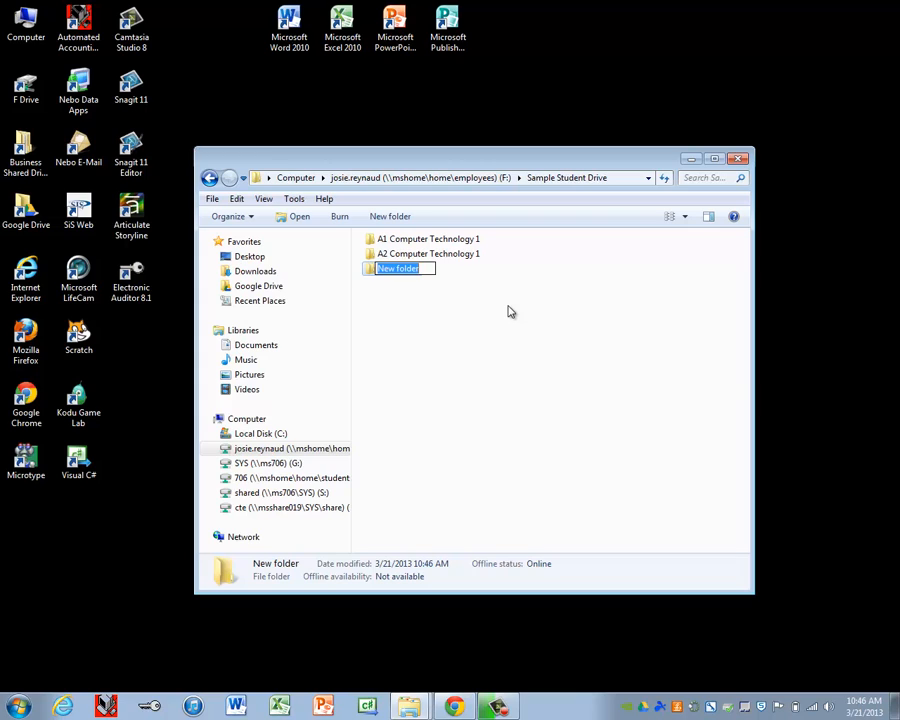
type("A3")
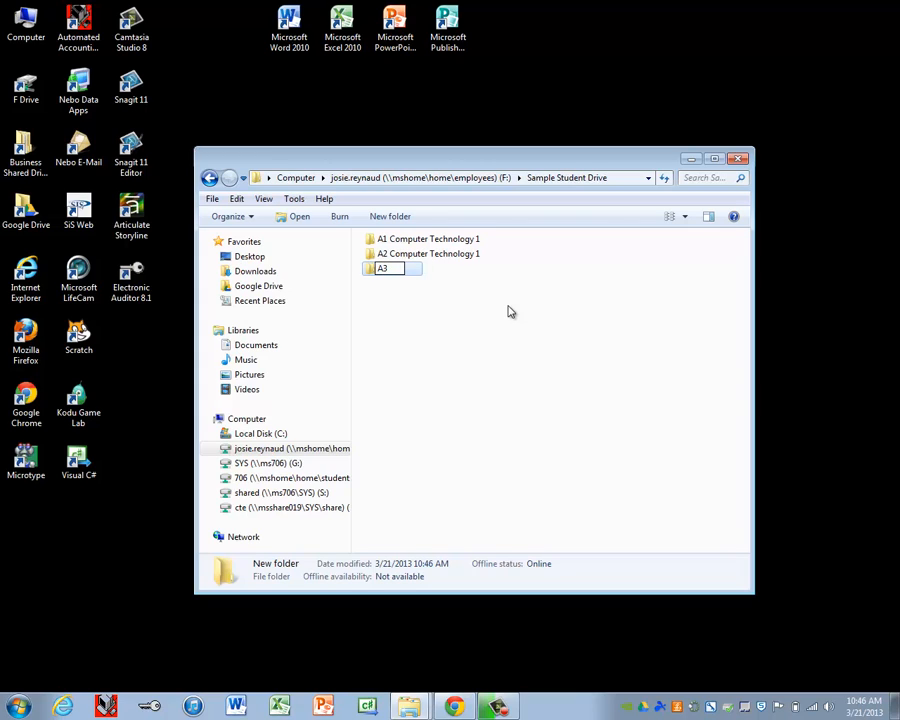
type(" Prep")
key("Return")
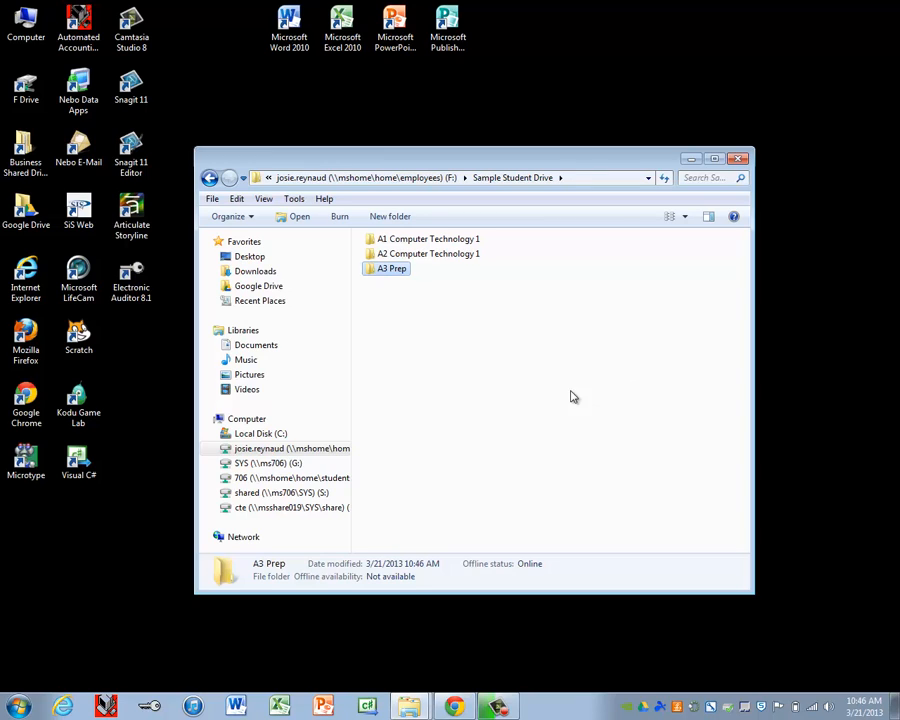
- Add a new folder named "A4 Accounting 1 & 2" to the Sample Student Drive folder
left_click(402, 220)
type("A4")
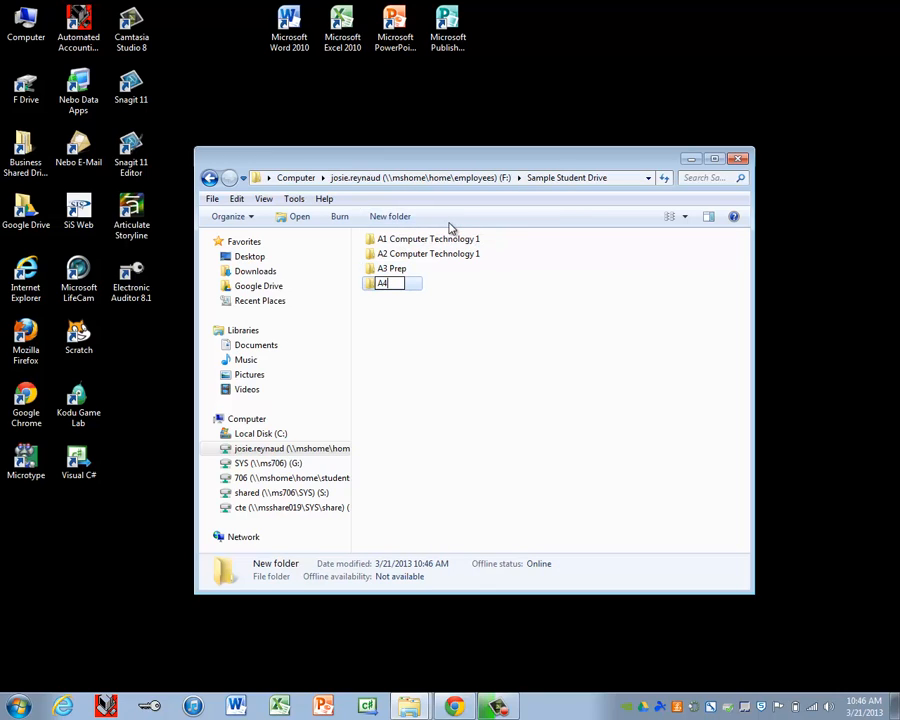
type(" Accounting")
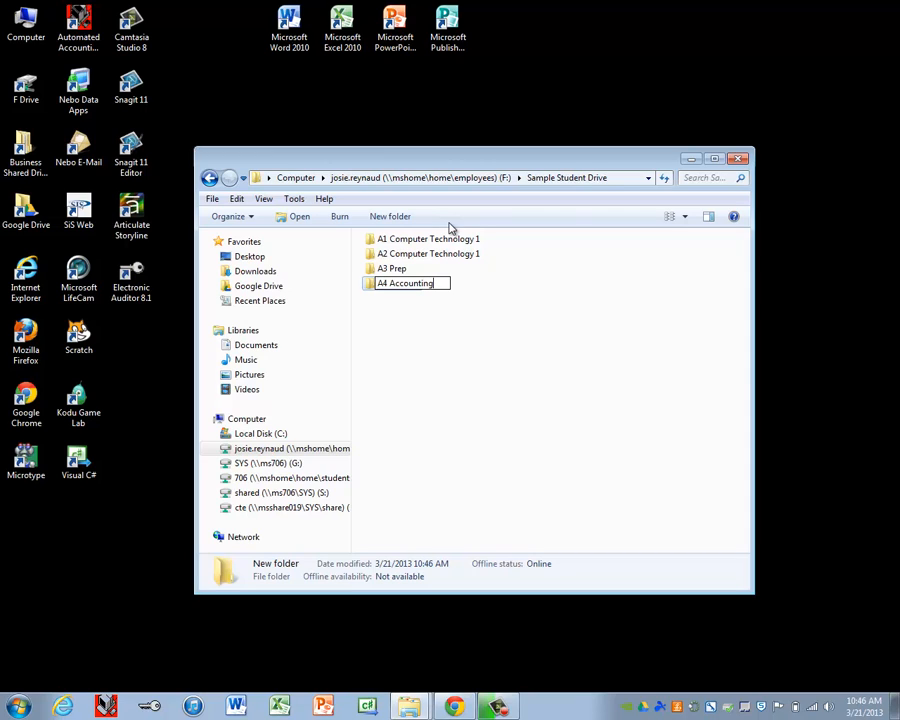
type(" 1 & 2")
key("Return")
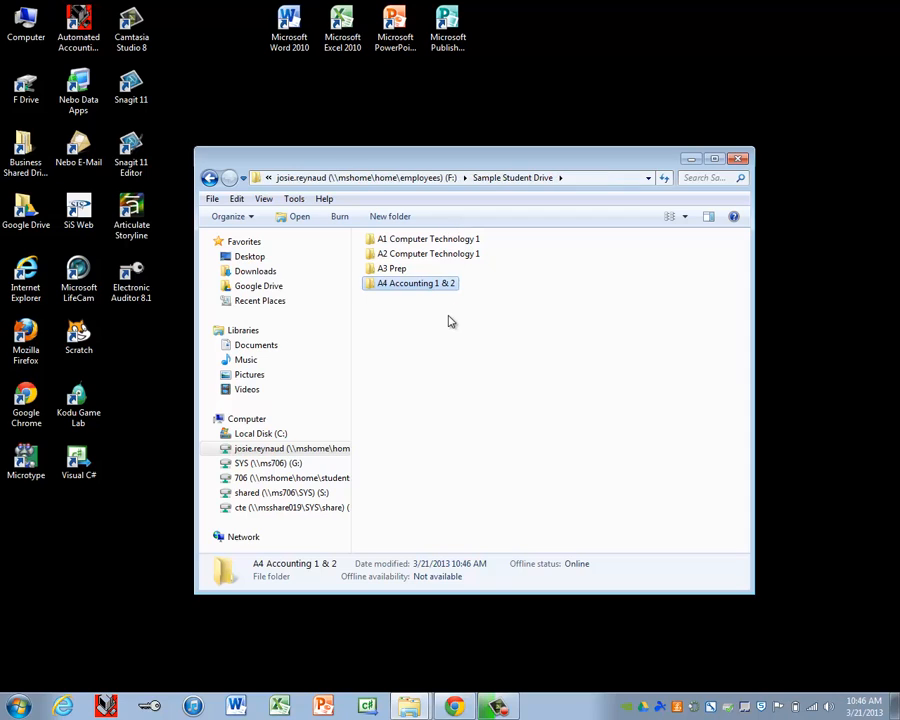
left_click(446, 317)
- Add a new folder named "B1 Computer Programming" to the Sample Student Drive folder
left_click(345, 216)
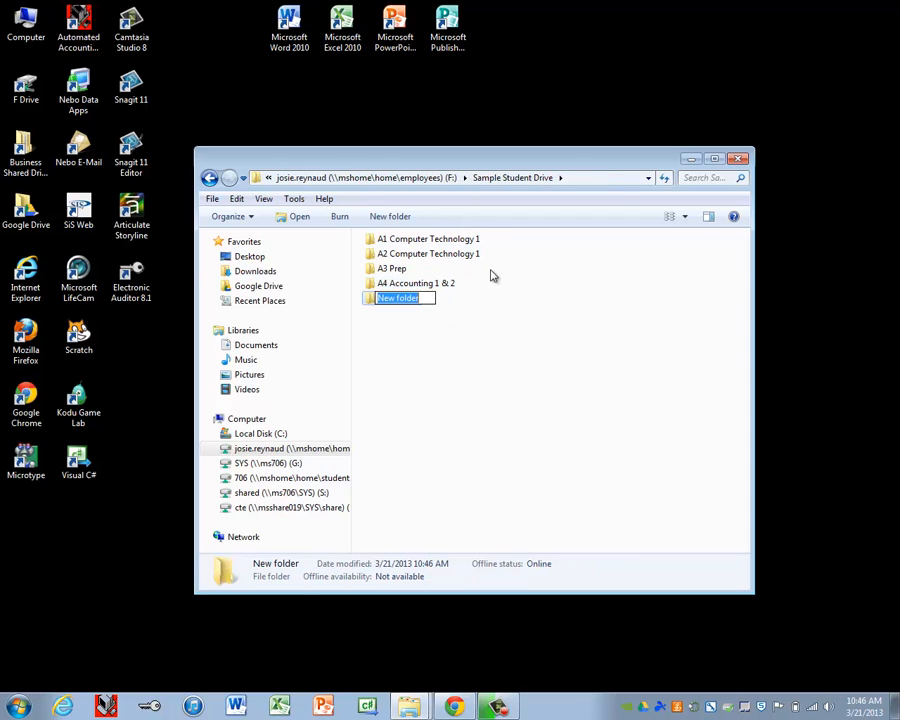
type("B1")
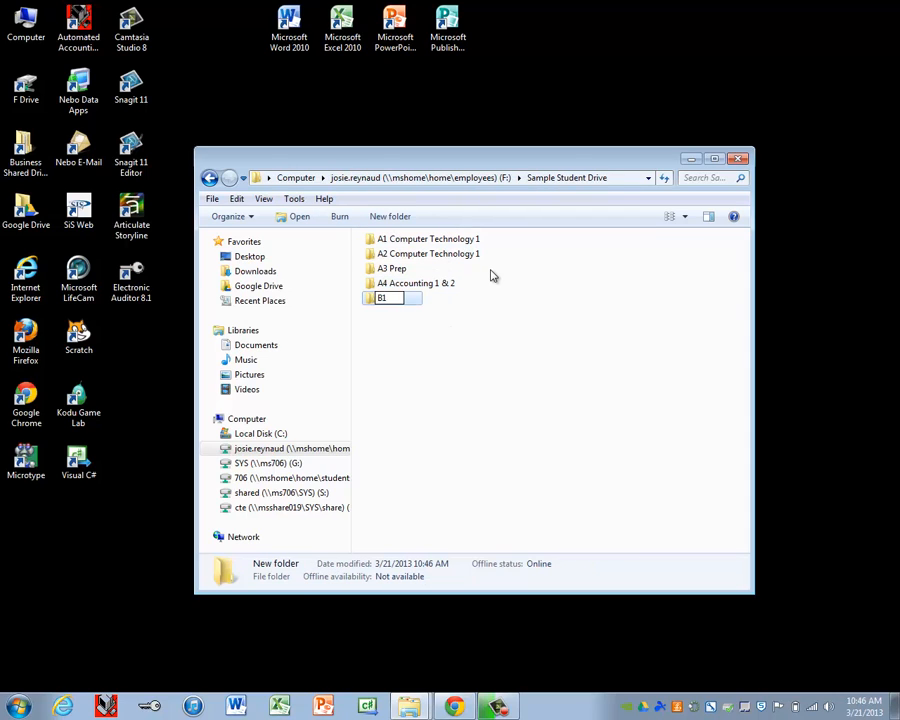
type(" Computer Pro")
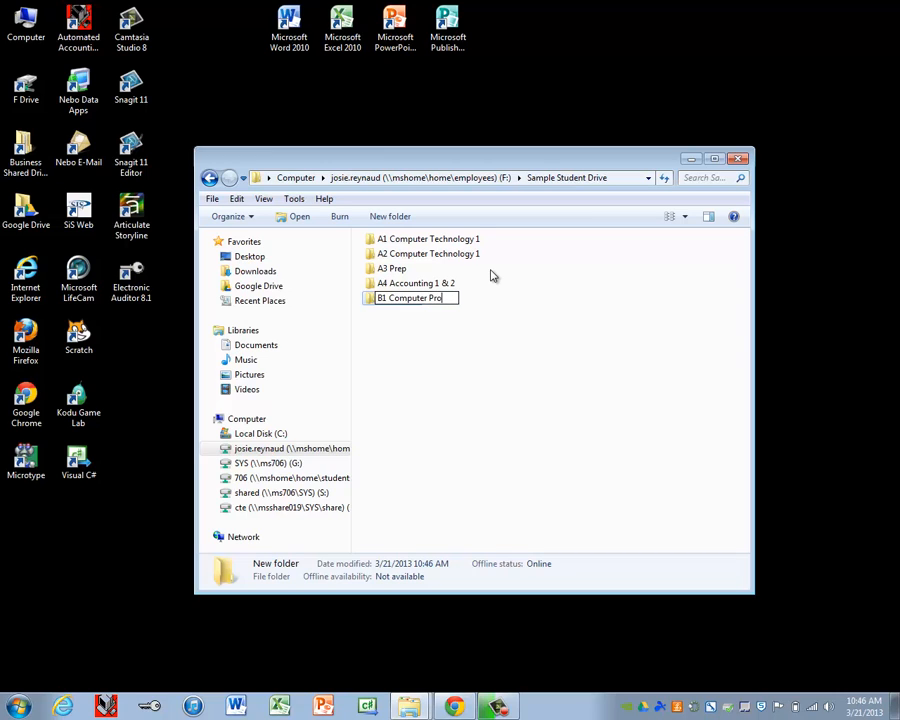
type("gramming")
key("Return")
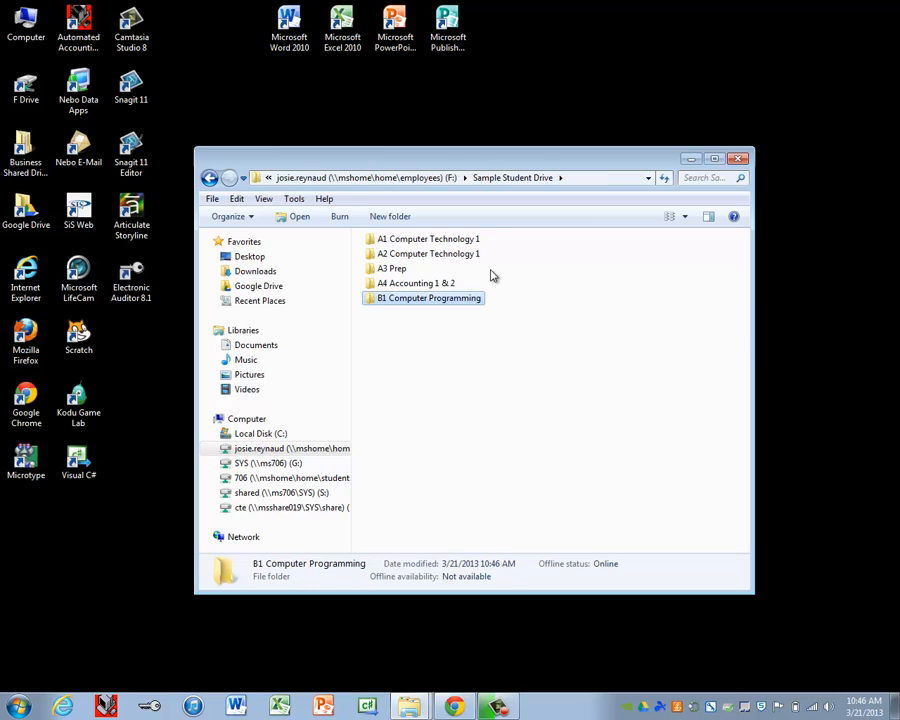
- Add a new folder named "B2 Computer Technology 2" to the Sample Student Drive folder
left_click(414, 221)
type("B")
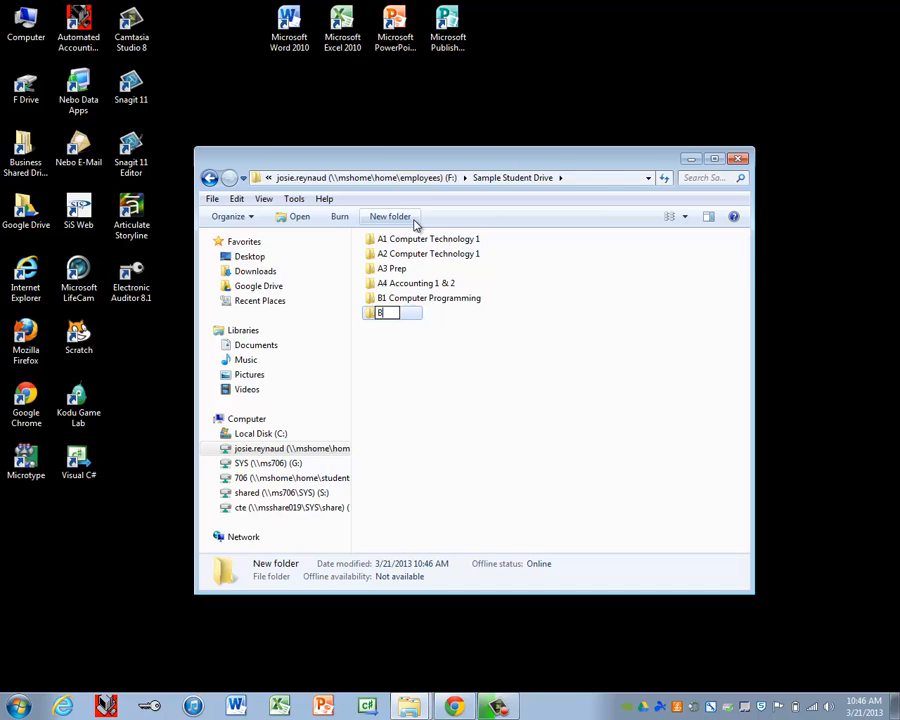
type("2 Comp")
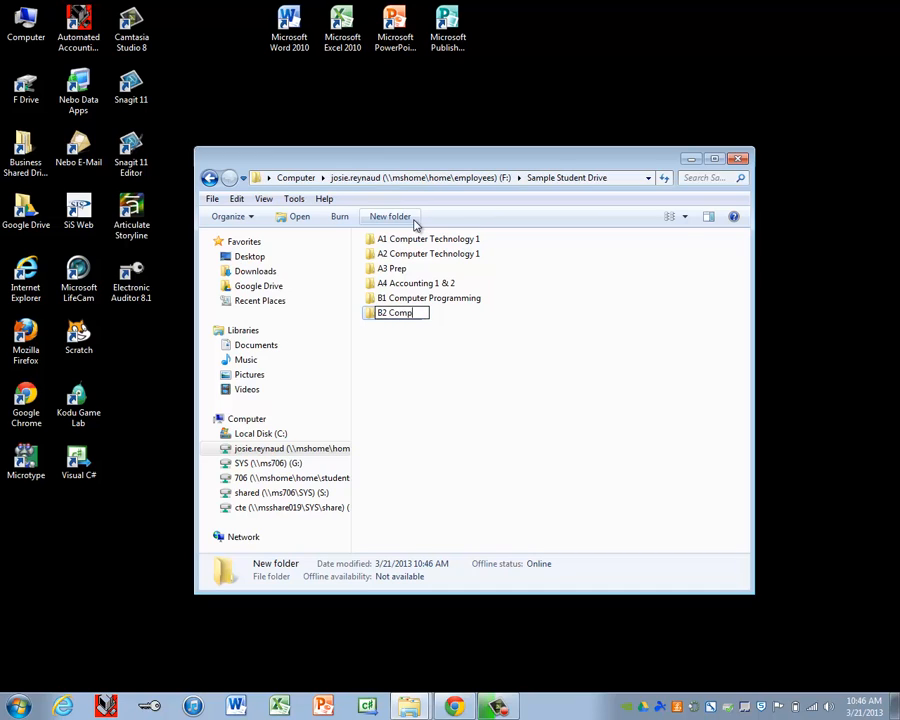
type("uter Technology 2")
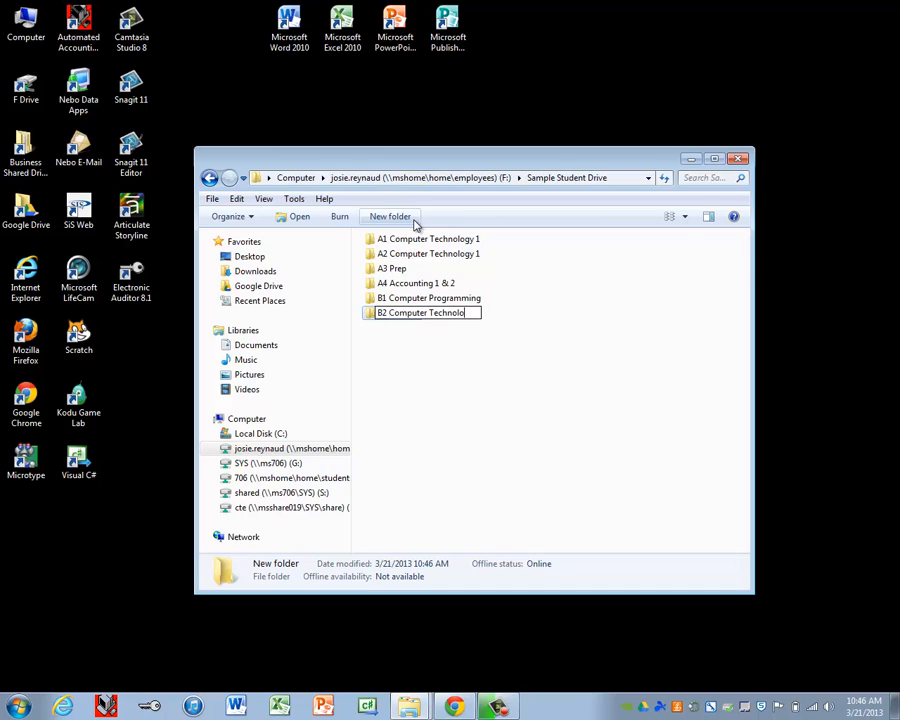
key("Return")
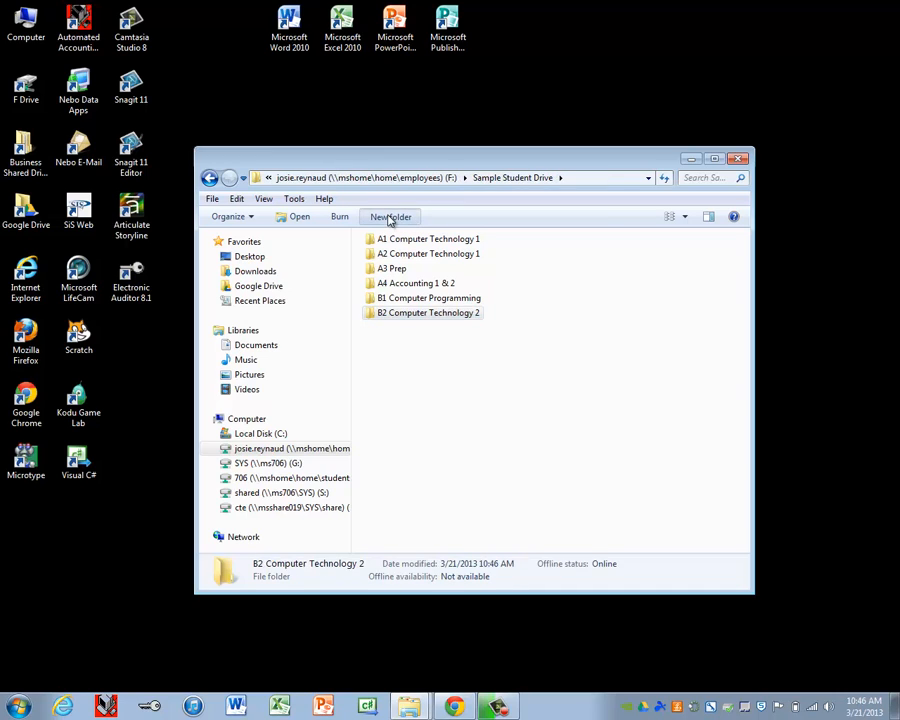
- Add a new folder named "B3 Prep" to the Sample Student Drive folder
left_click(390, 217)
type("B")
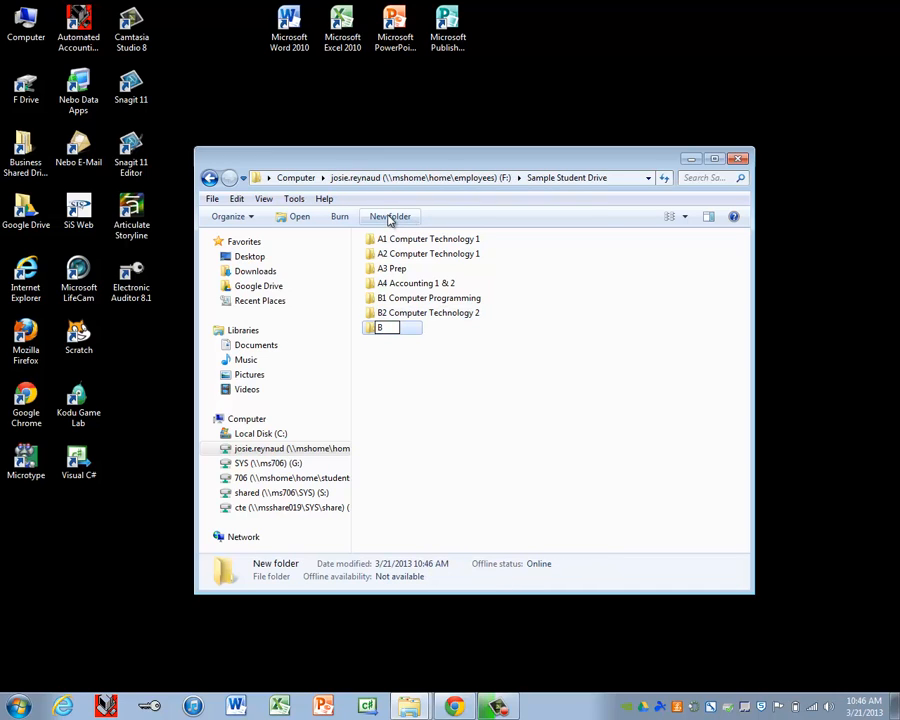
type("3 Prep")
key("Return")
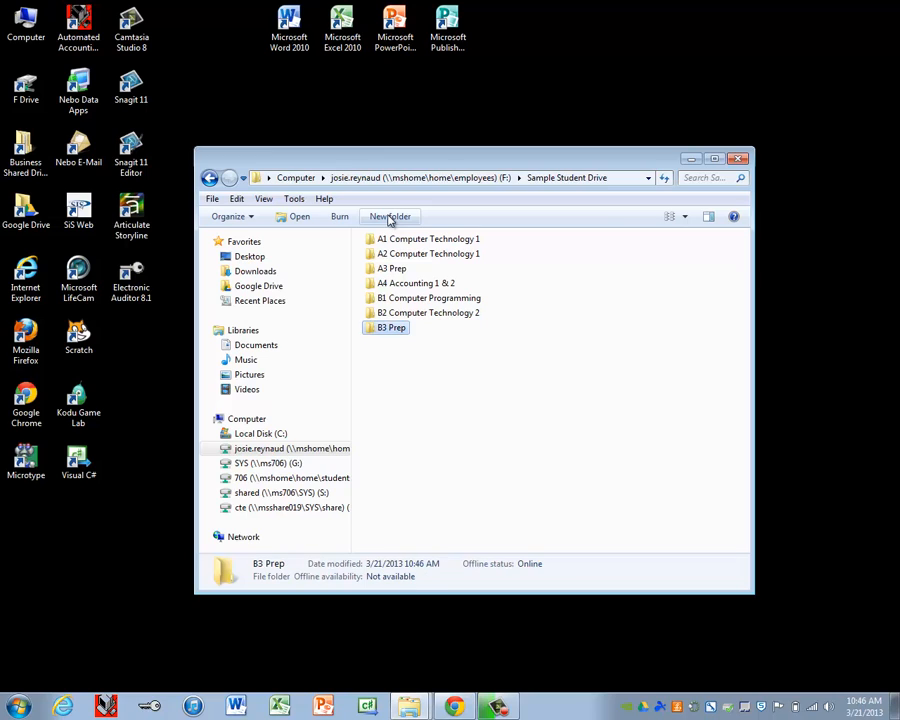
- Add a new folder named "B4 Computer Technology 1" to the Sample Student Drive folder
left_click(390, 217)
type("B")
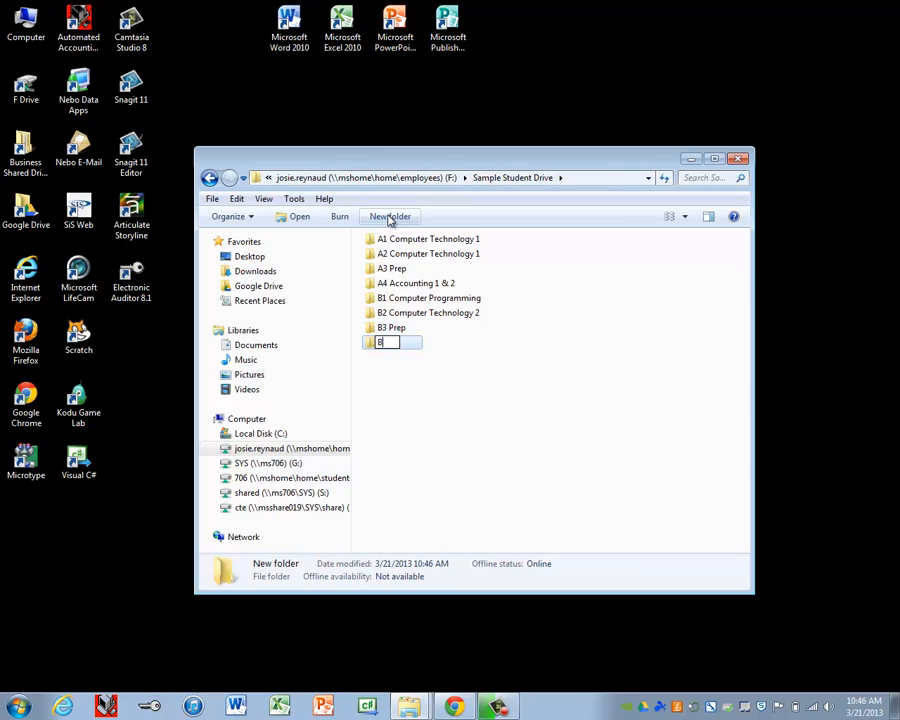
type("4 Computer")
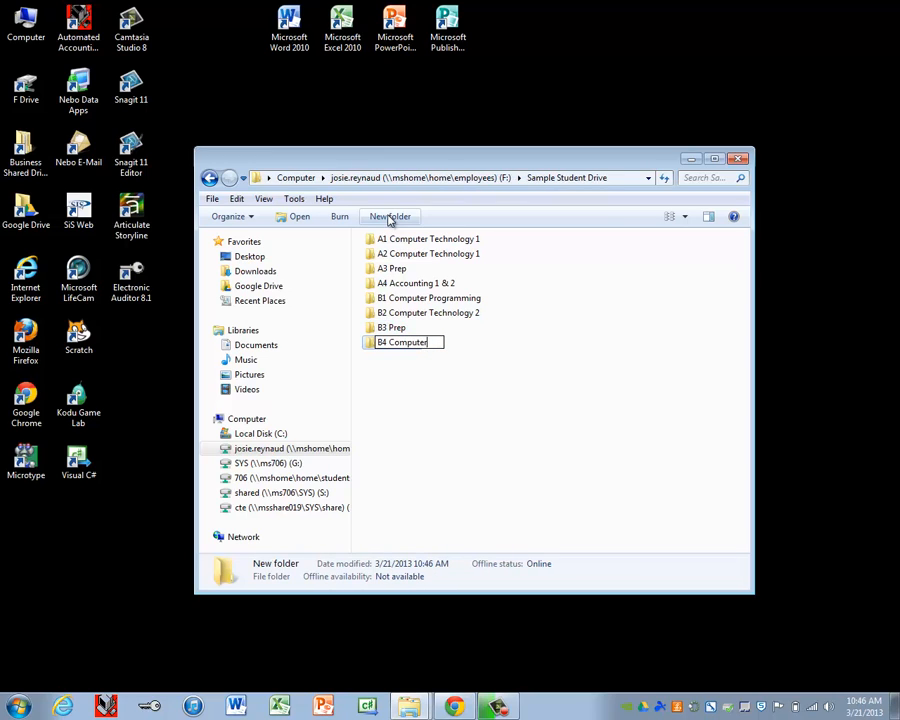
type(" Technology 1")
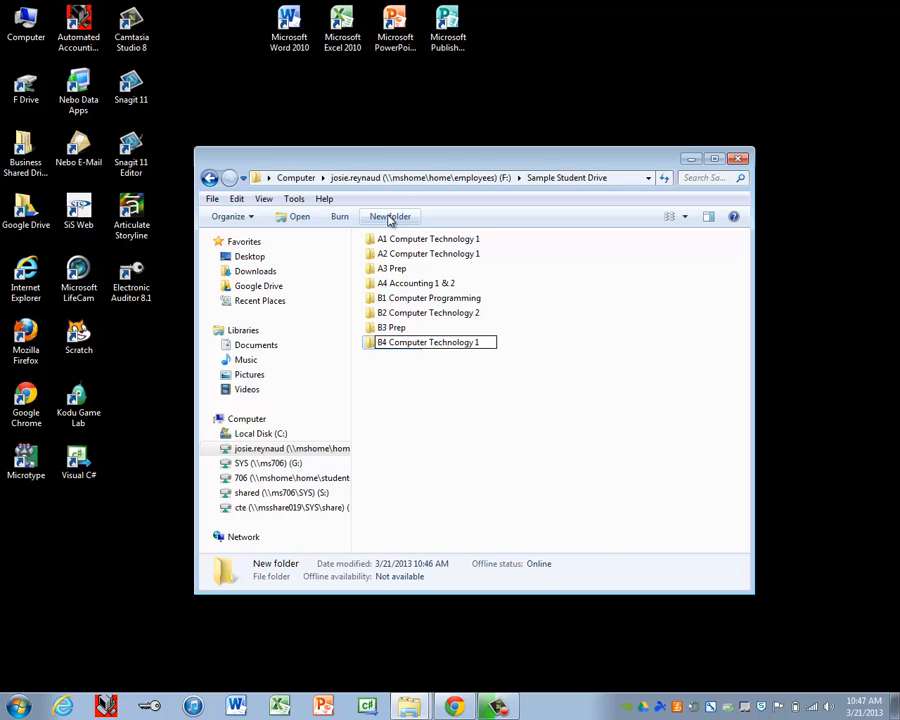
key("Return")
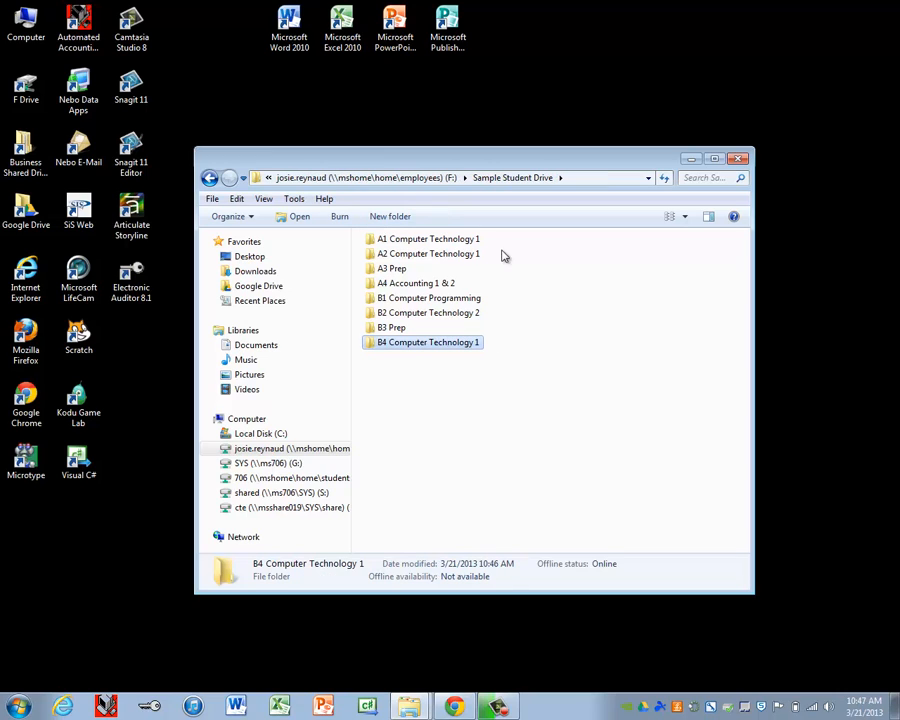
- Open the A1 Computer Technology 1 folder and add a new folder named "Word" inside it
left_click(548, 274)
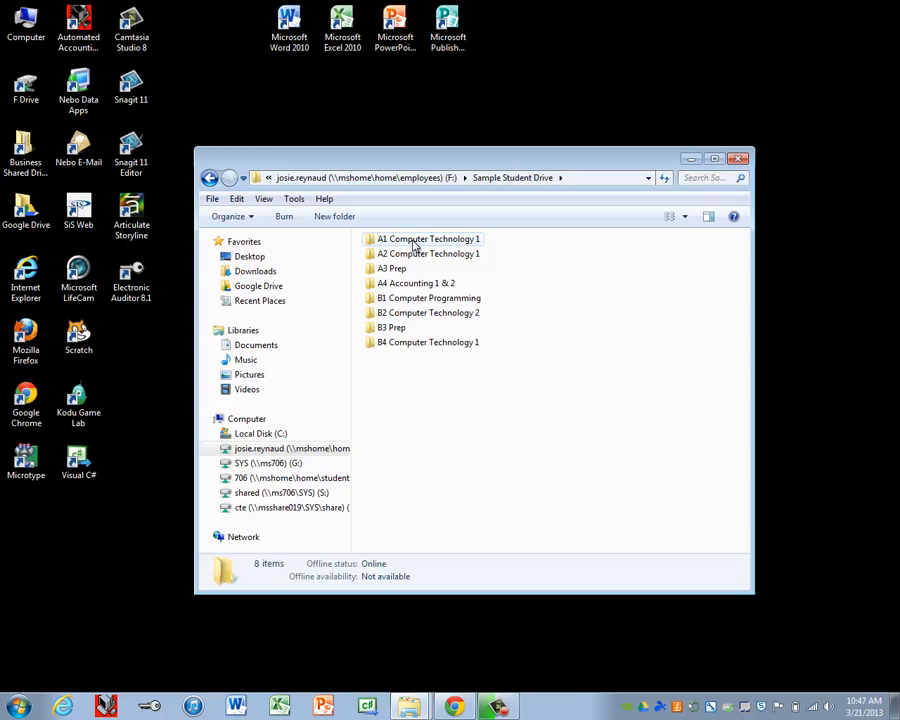
double_click(415, 246)
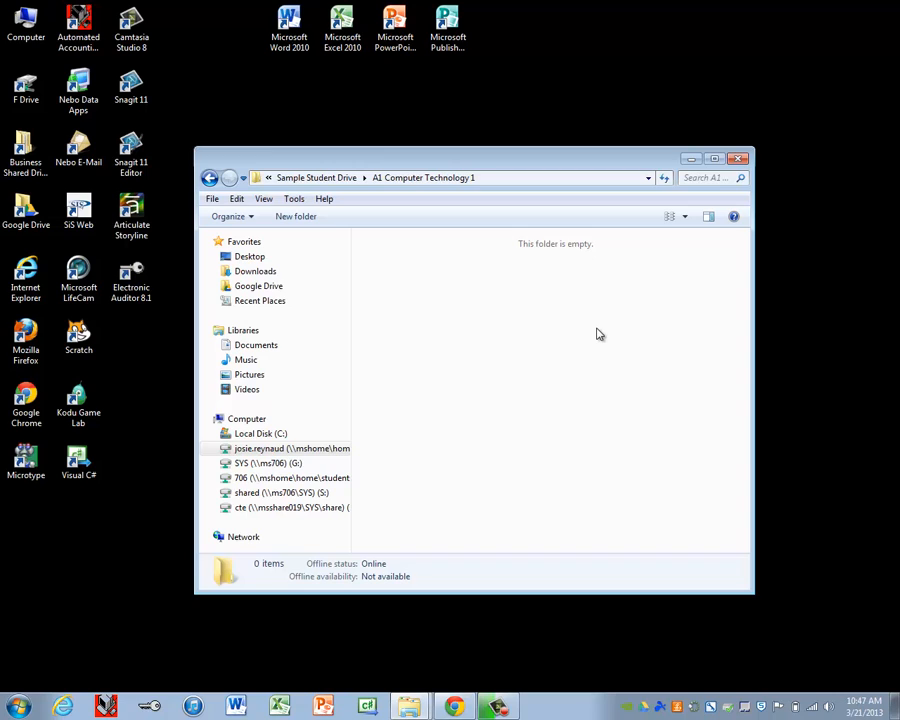
left_click(296, 216)
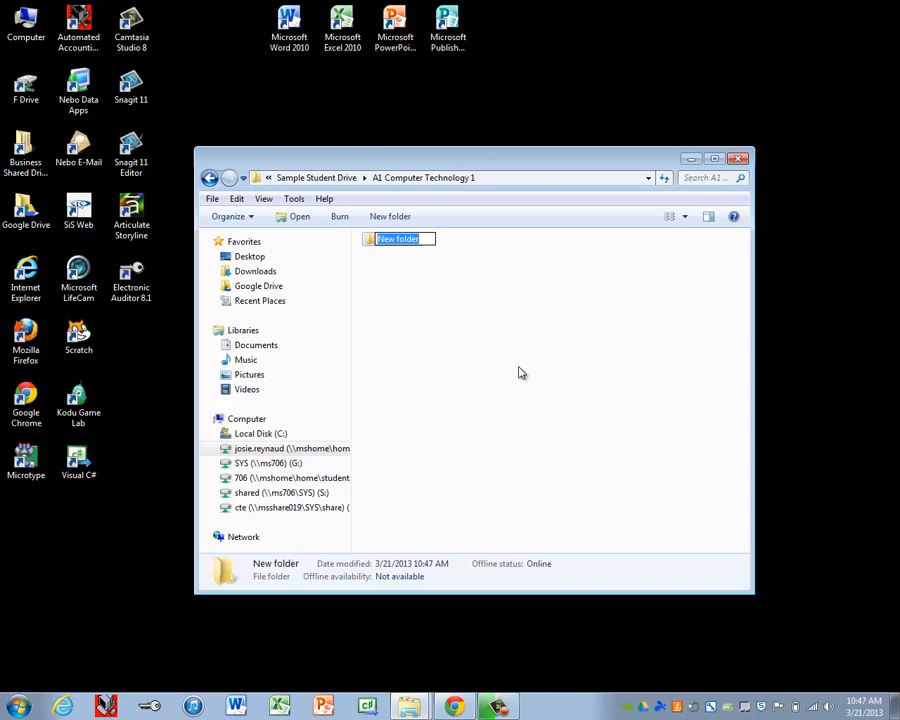
type("Word")
key("Return")
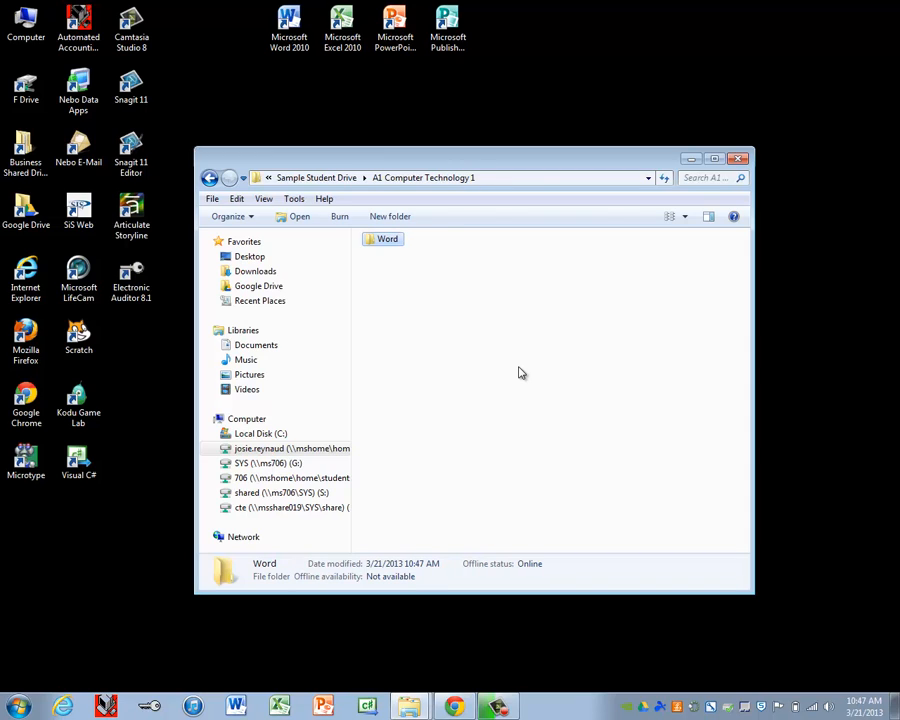
- Add a new folder named "Excel" to the A1 Computer Technology 1 folder
left_click(390, 216)
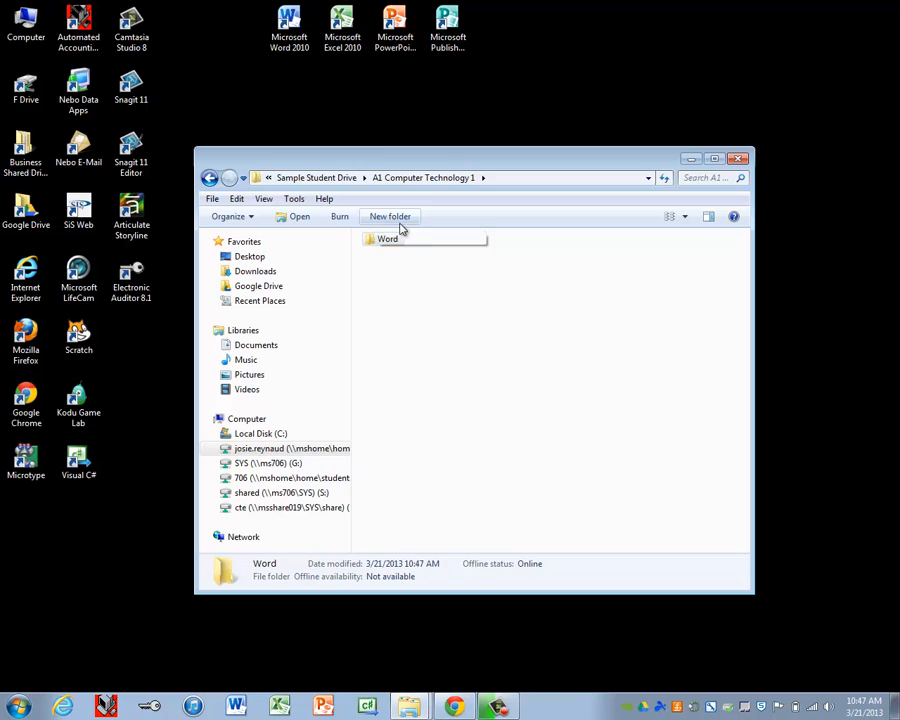
type("Excel")
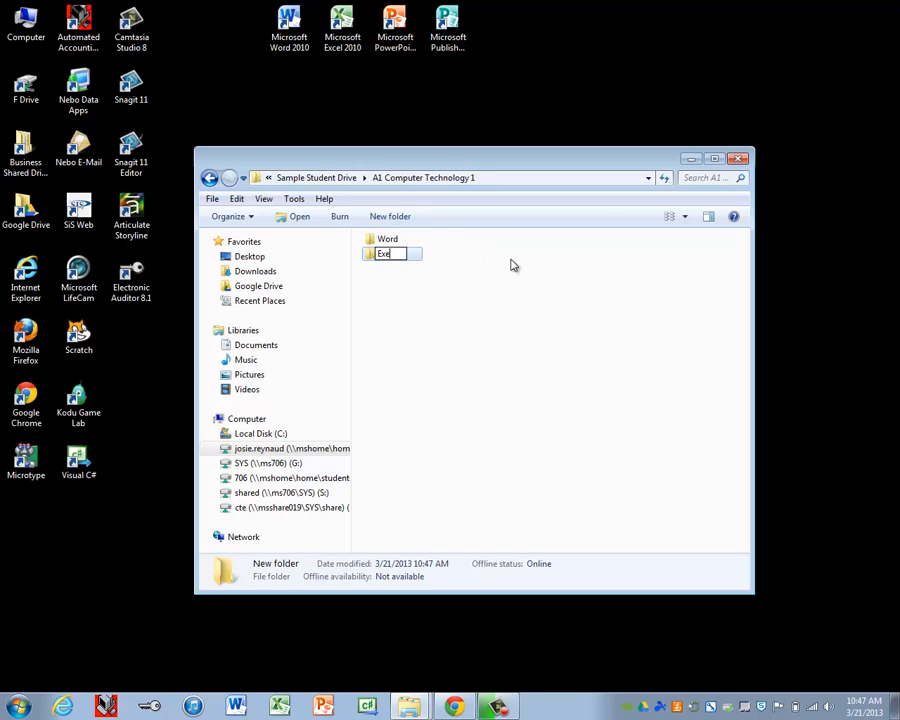
key("Return")
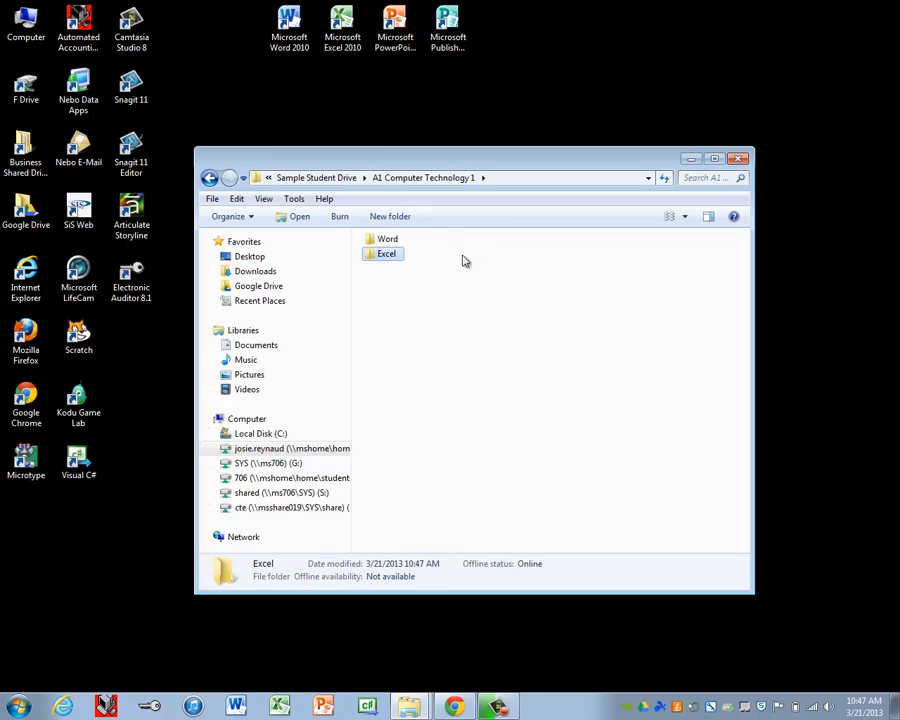
- Add a new folder named "PowerPoint" to the A1 Computer Technology 1 folder
left_click(398, 218)
type("Powerpoi")
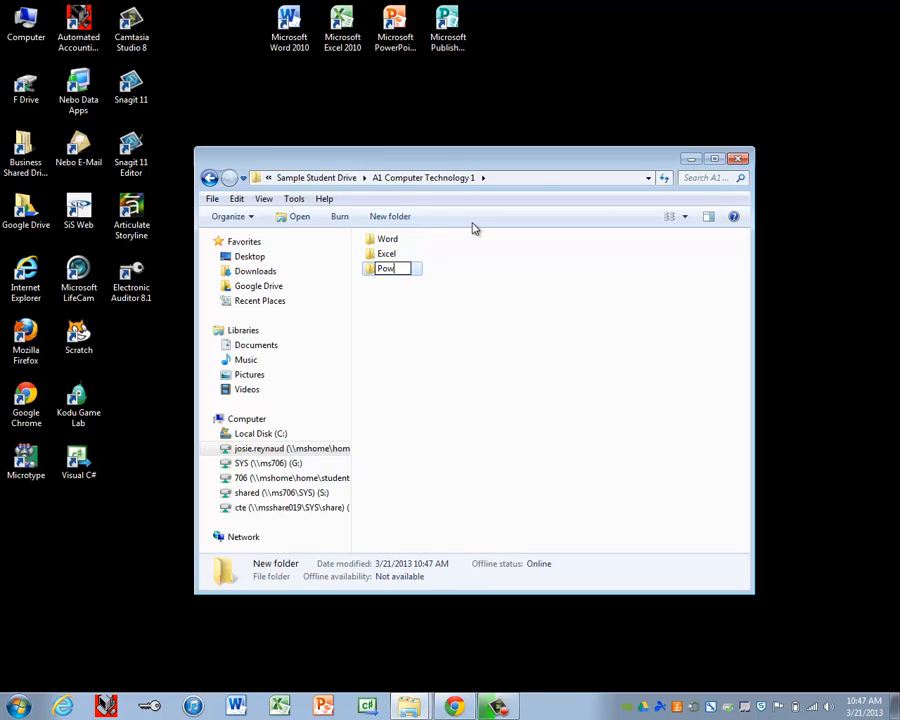
key("BackSpace")
key("BackSpace")
key("BackSpace")
type("Point")
key("Return")
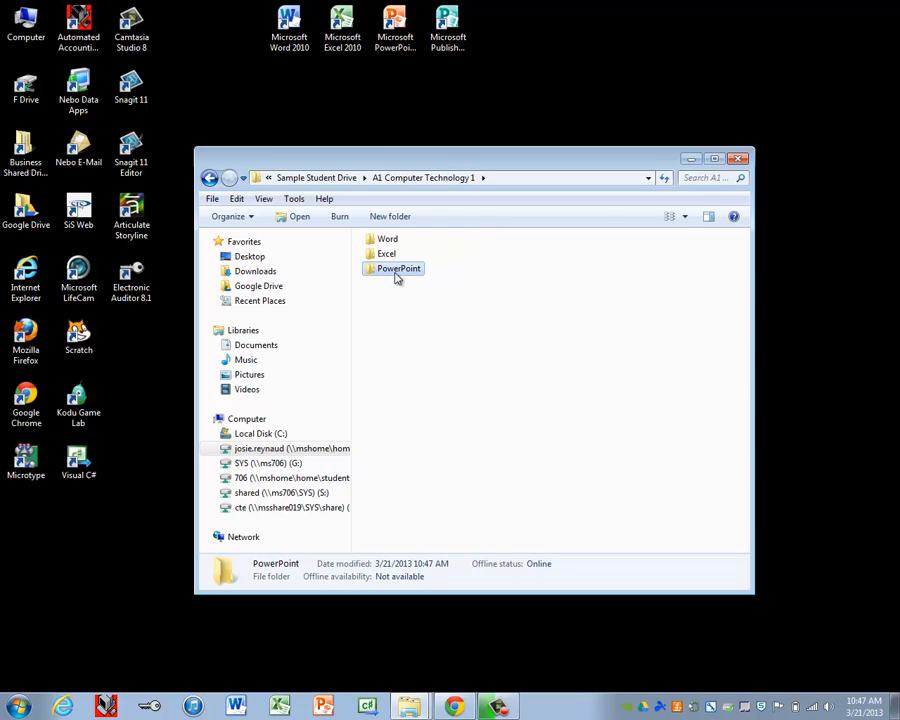
- Add a new folder named "Microtype" to the A1 Computer Technology 1 folder
left_click(390, 217)
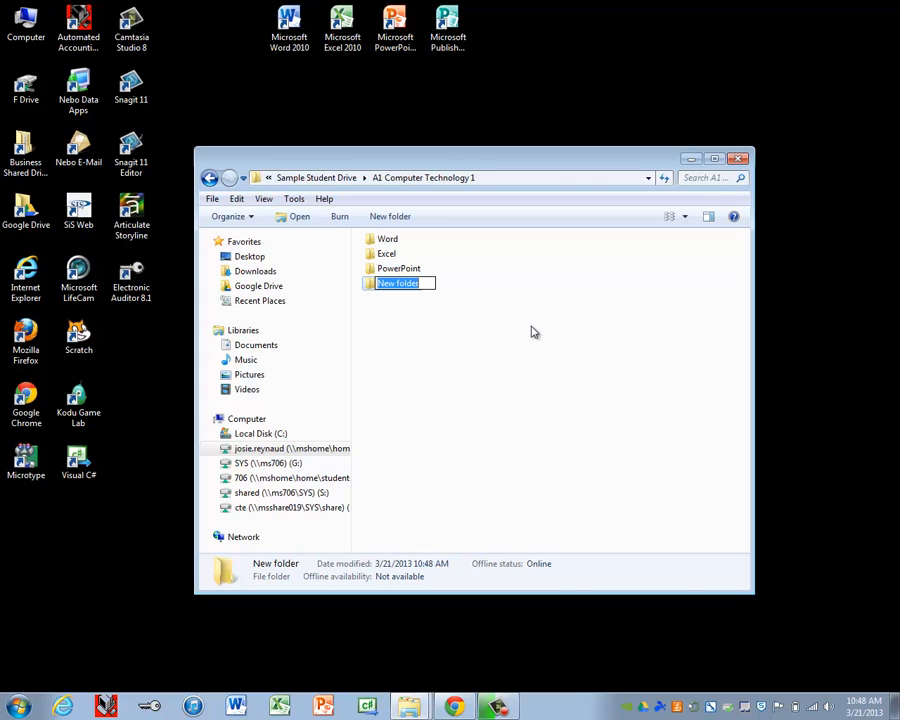
type("Microtype")
key("Return")
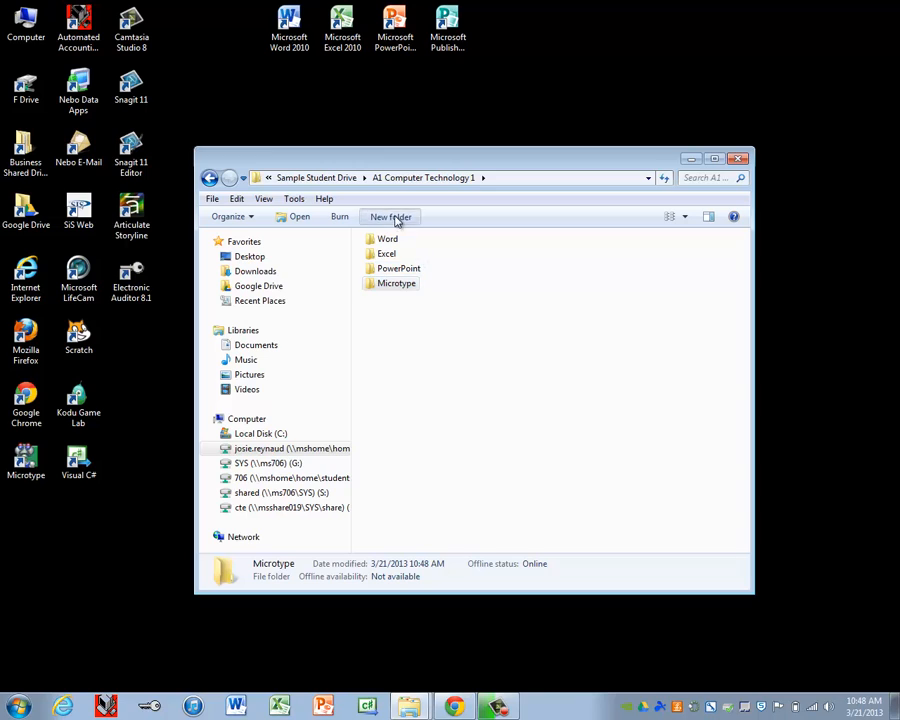
- Add a new folder named "Timed Writings" to the A1 Computer Technology 1 folder
left_click(390, 216)
type("Time")
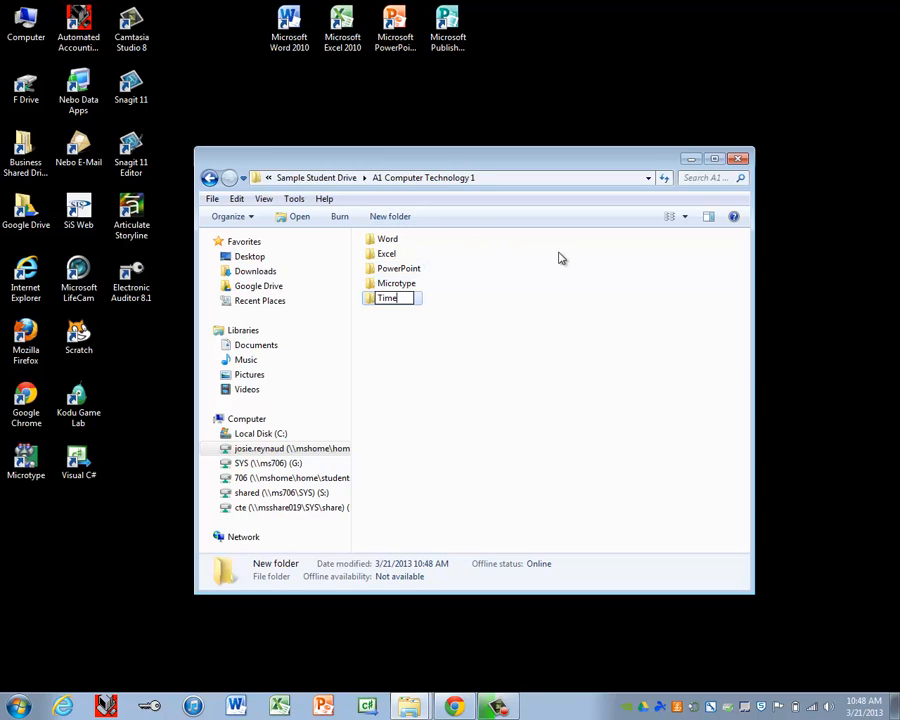
type("d Writings")
key("Return")
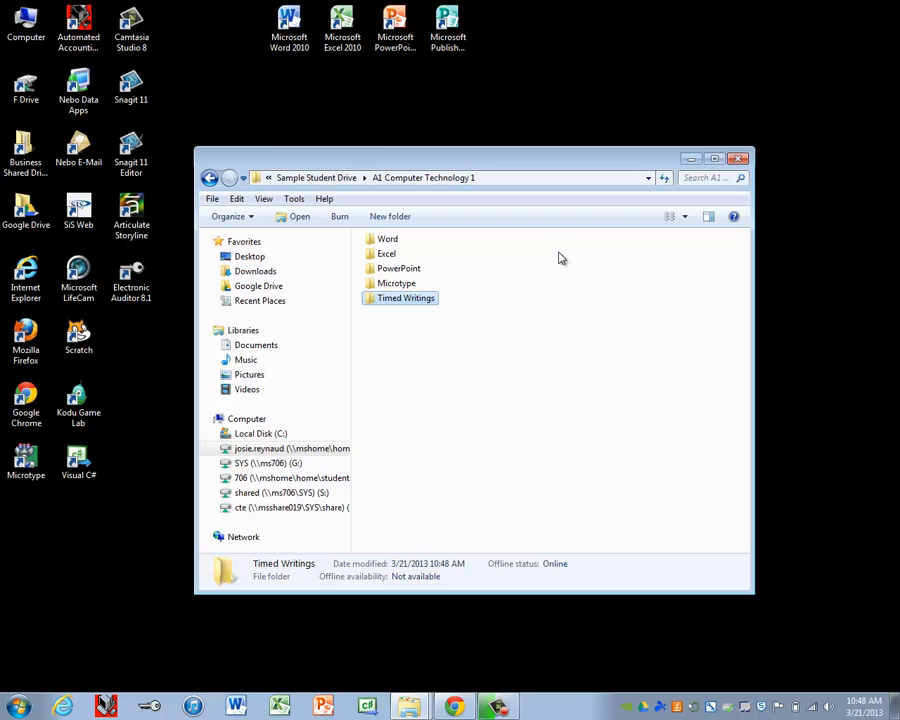
- Add a new folder named "EPC 10 Key" to the A1 Computer Technology 1 folder
left_click(400, 217)
type("EPC")
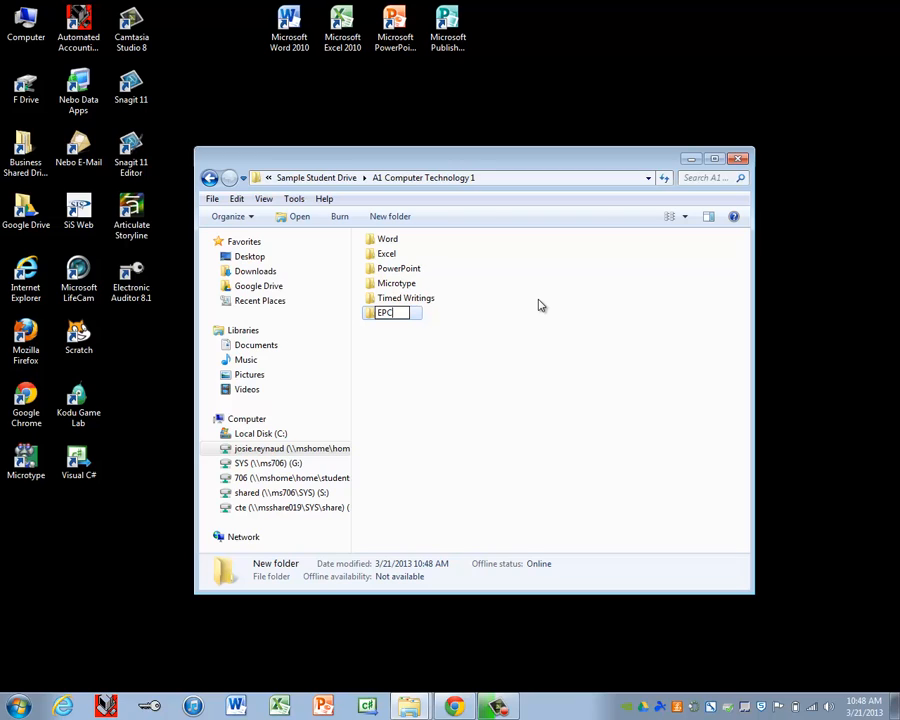
type(" 10 Key")
key("Return")
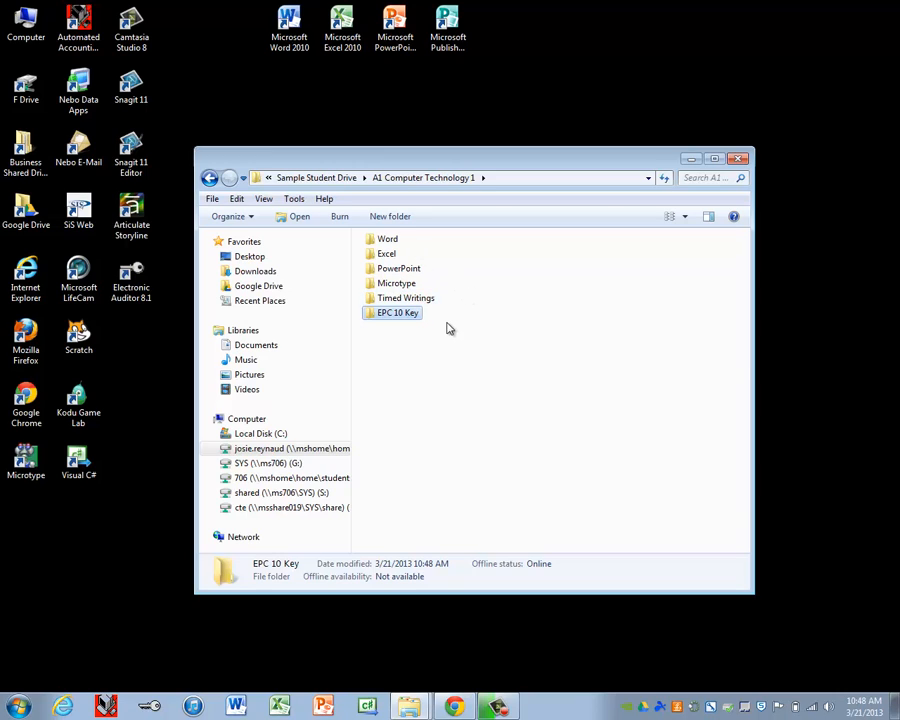
- Add a new folder named "Miscellaneous" to the A1 Computer Technology 1 folder
left_click(392, 216)
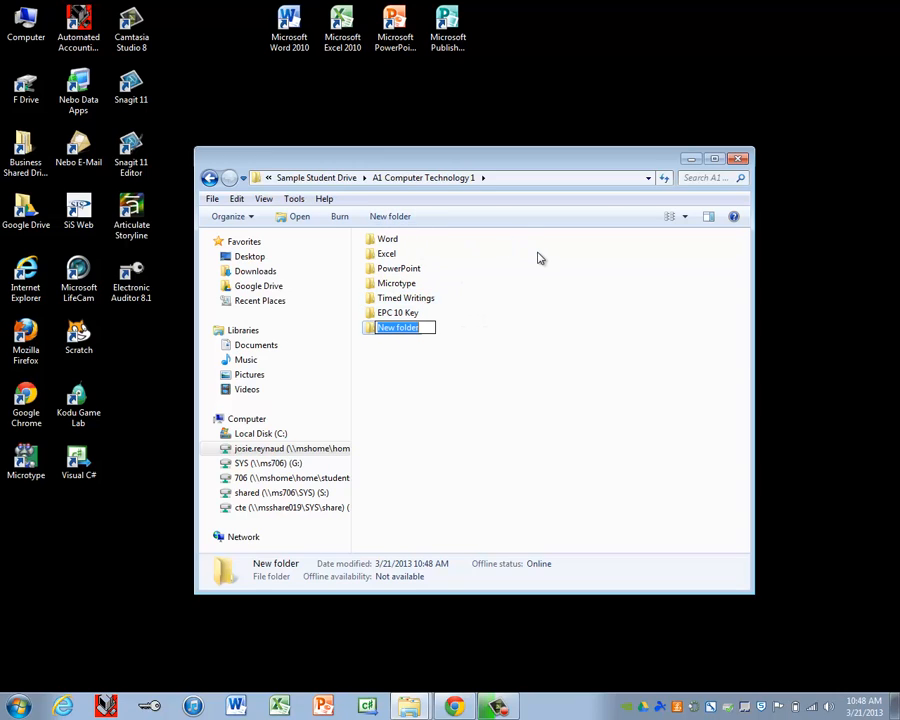
type("Miscellaneou")
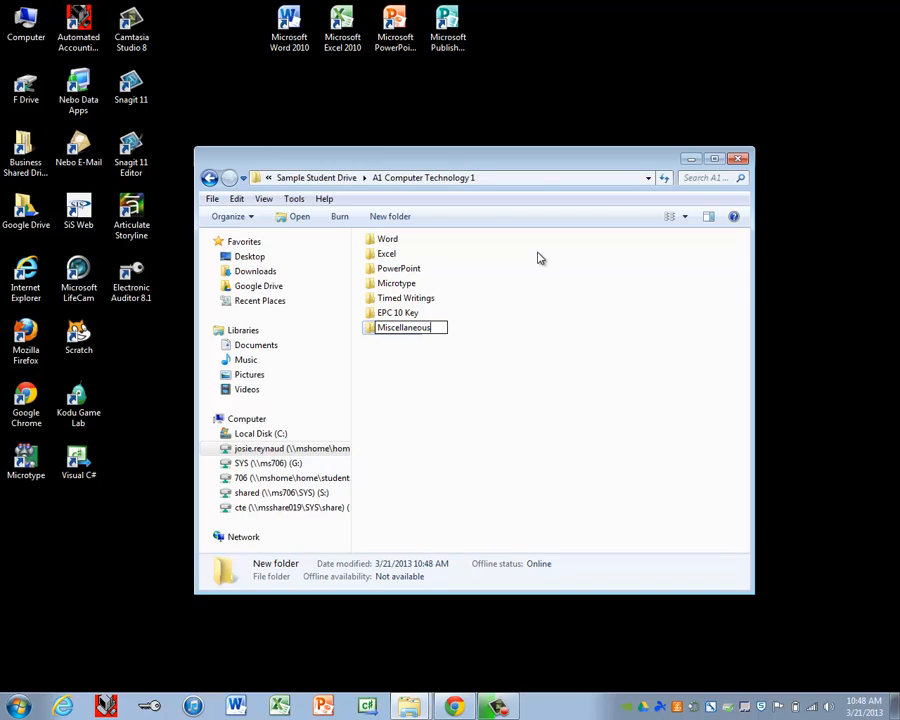
type("s")
key("Return")
left_click(566, 319)
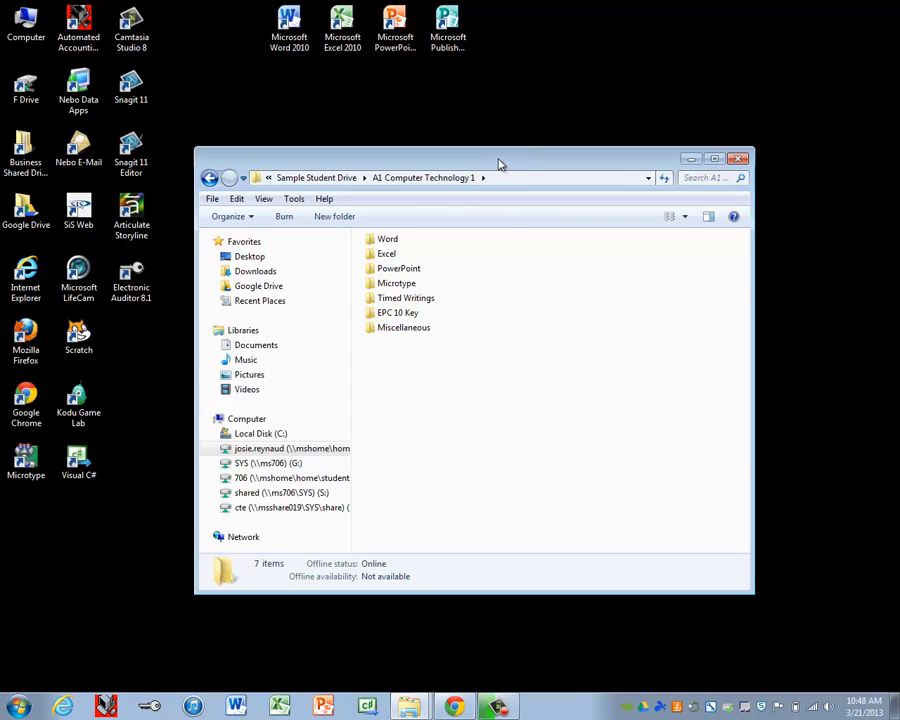
- Move the current folder window aside and open the F: drive's Sample Student Drive folder in a second window
left_click_drag(498, 165, 778, 54)
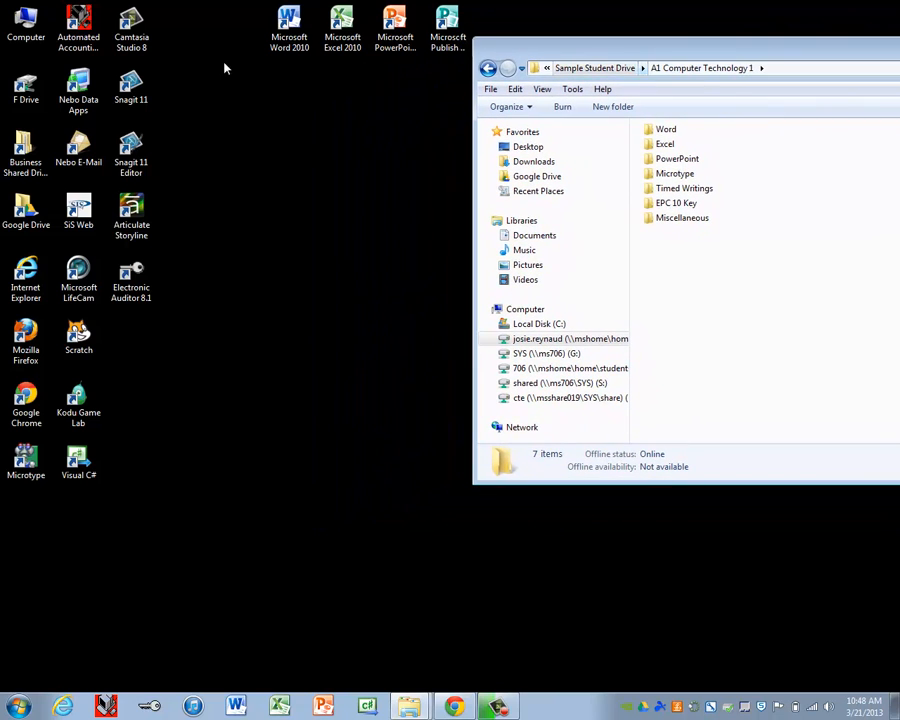
double_click(26, 22)
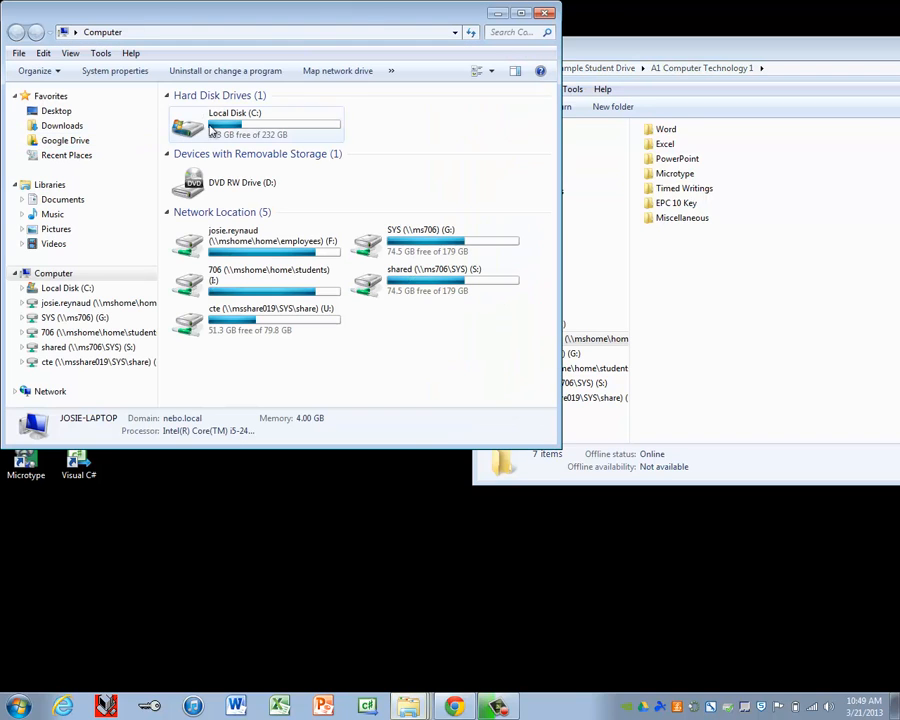
left_click(48, 308)
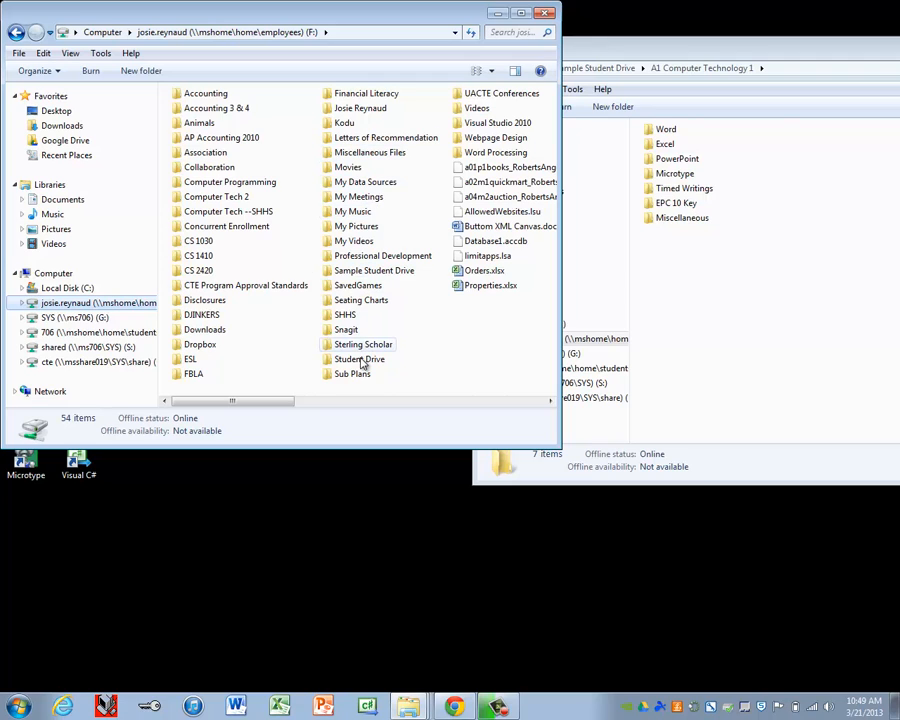
double_click(362, 272)
- Snap the Sample Student Drive and A1 Computer Technology 1 windows side by side, each filling half the screen
left_click_drag(212, 21, 253, 119)
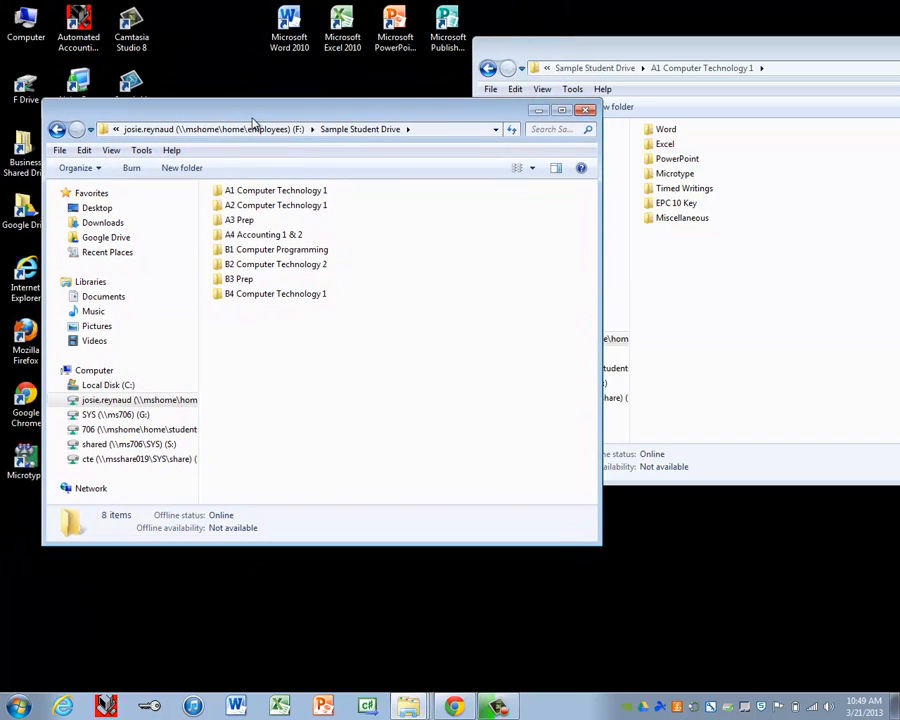
left_click_drag(556, 52, 449, 165)
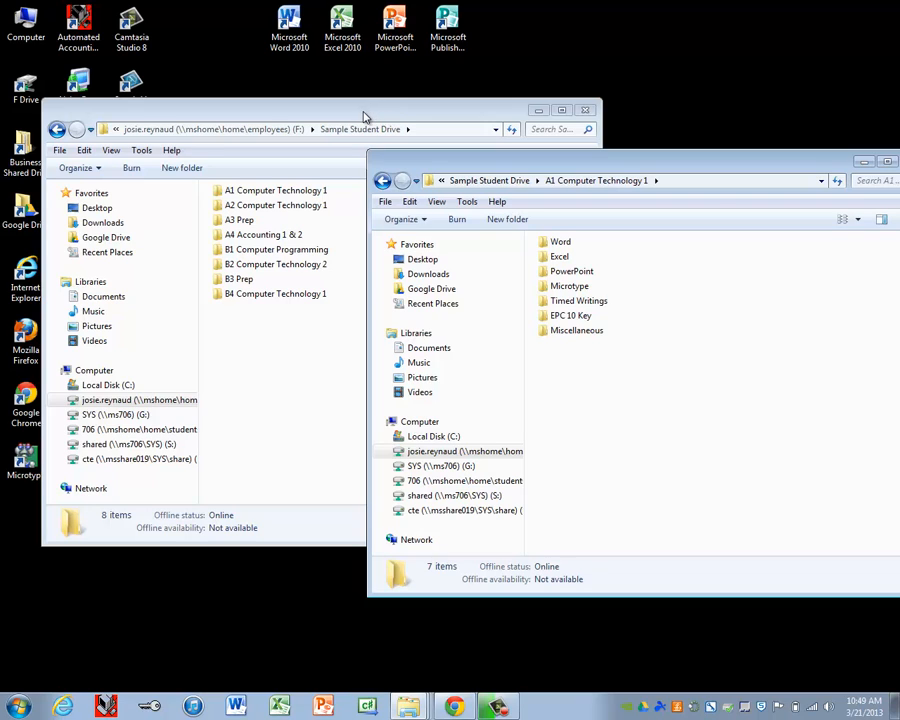
left_click_drag(346, 114, 8, 184)
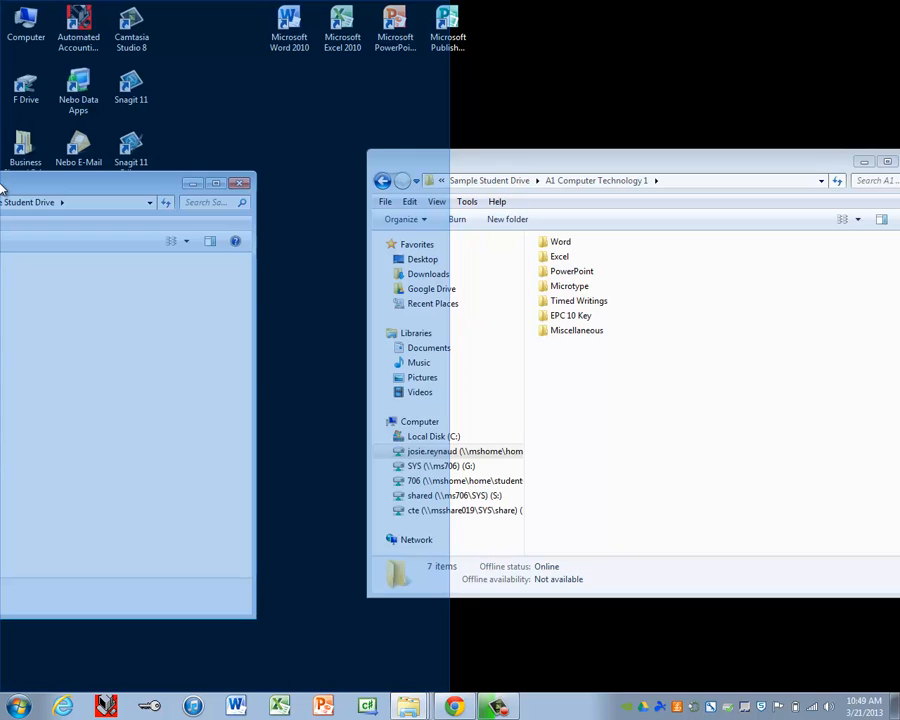
mouse_move(3, 187)
left_mouse_down()
mouse_move(39, 191)
mouse_move(3, 188)
left_mouse_up()
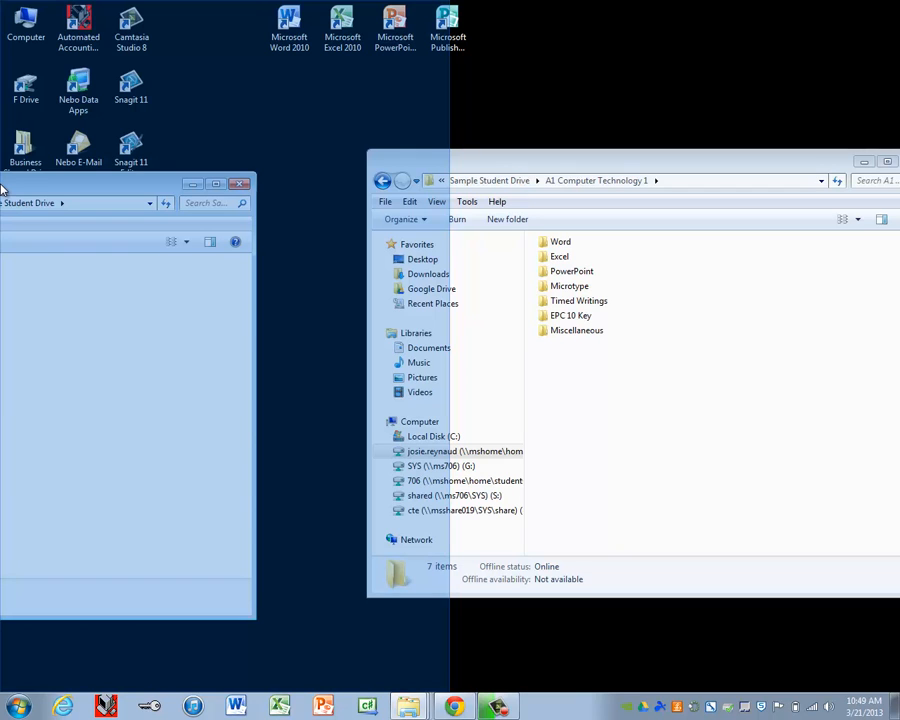
left_click_drag(3, 188, 4, 184)
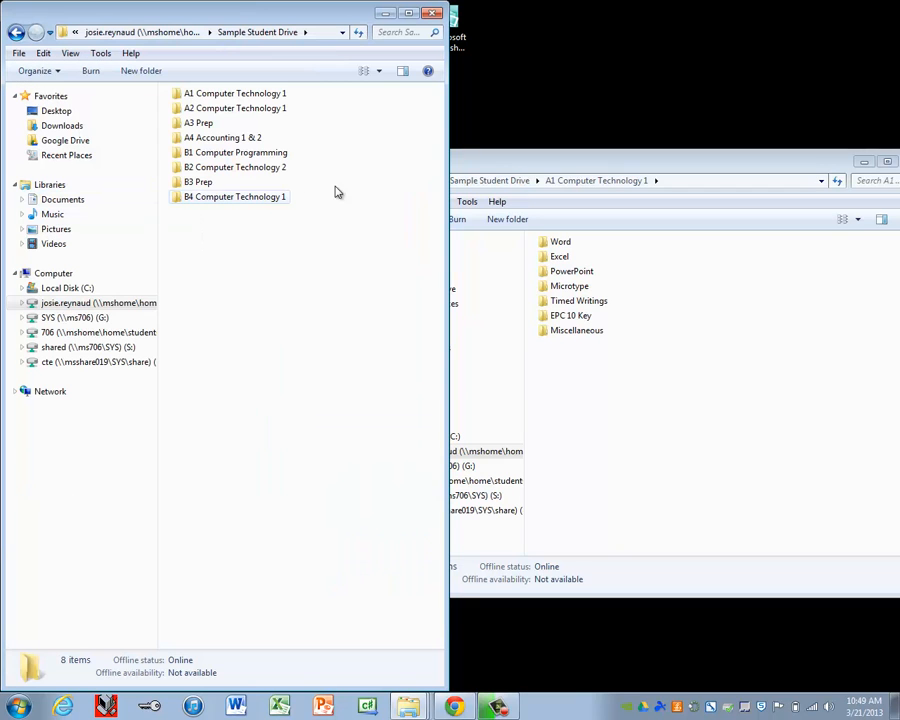
left_click_drag(528, 171, 899, 172)
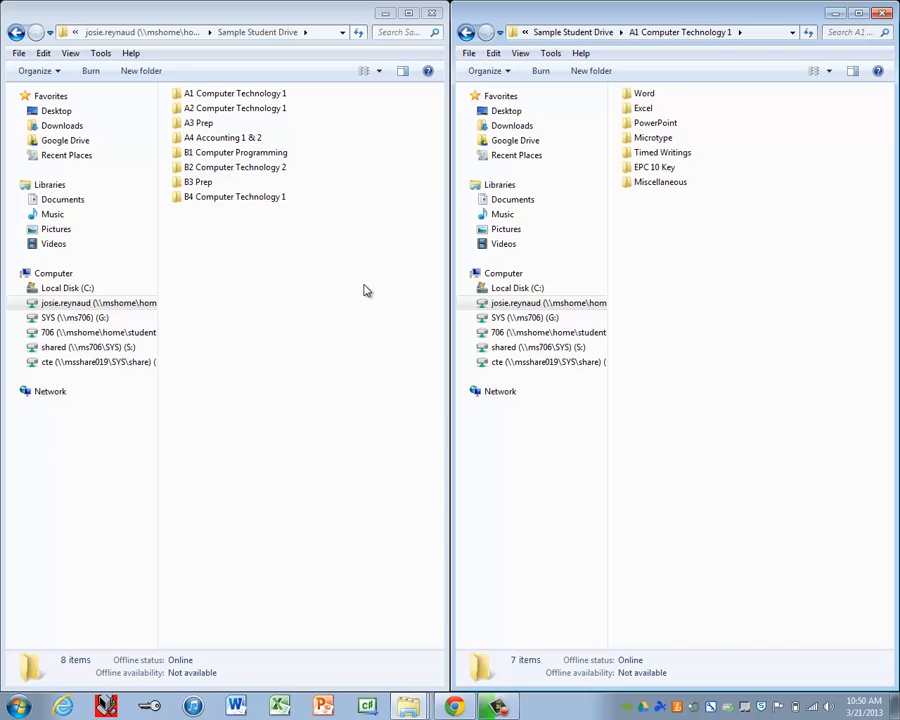
- Find and launch the Snipping Tool and capture a full-screen snip of the two folder windows
left_click(18, 706)
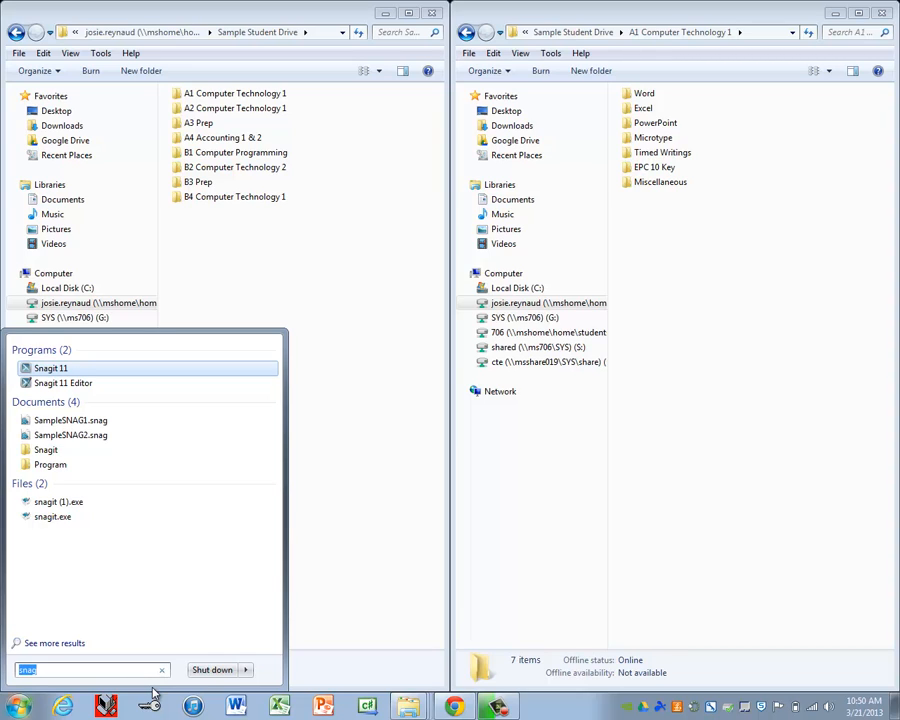
left_click(368, 585)
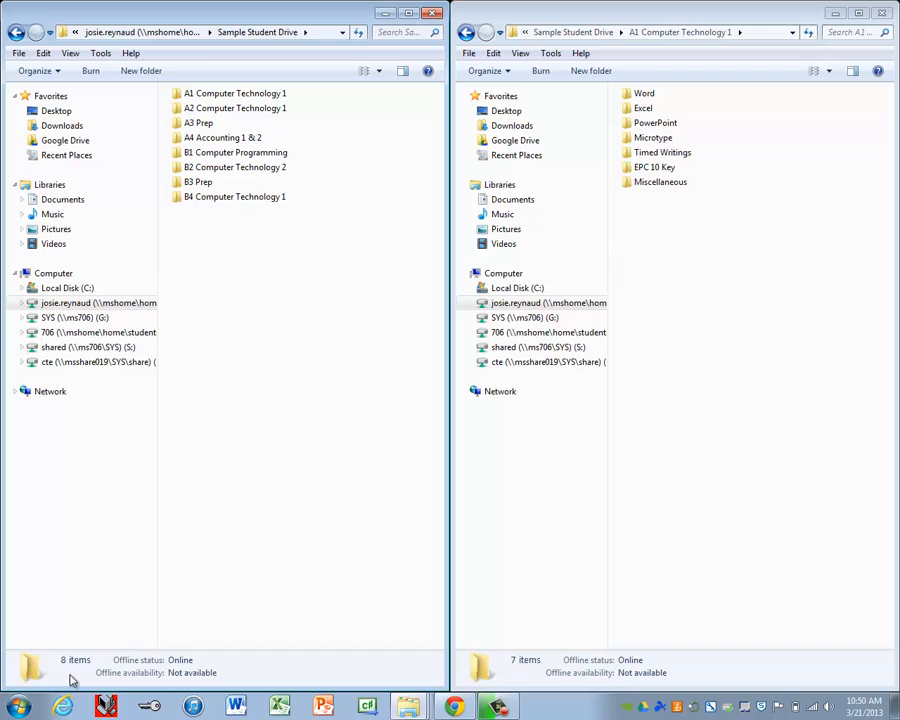
left_click(20, 708)
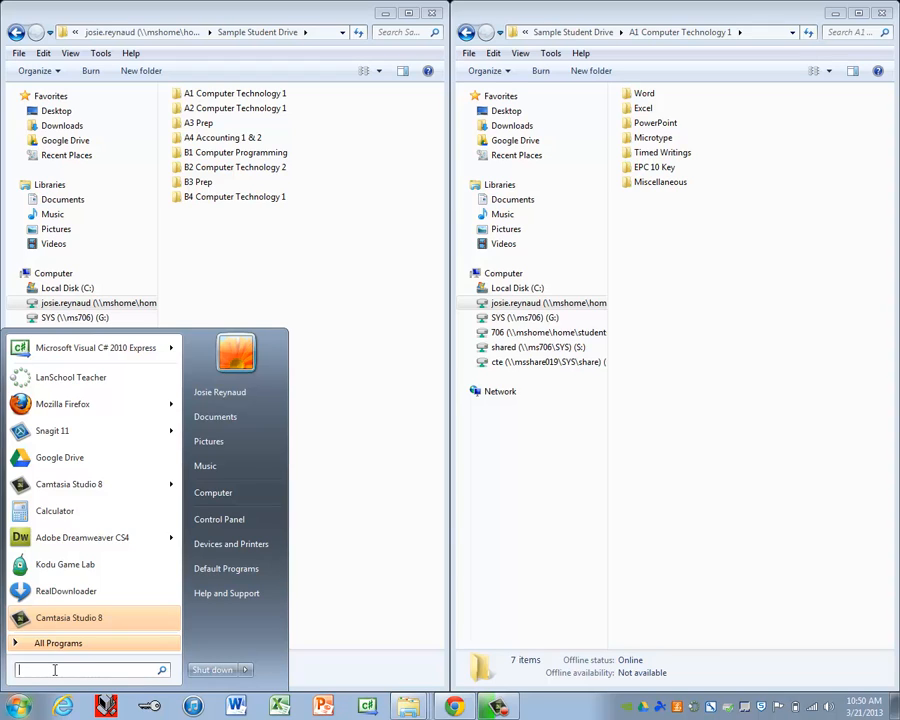
type("snip")
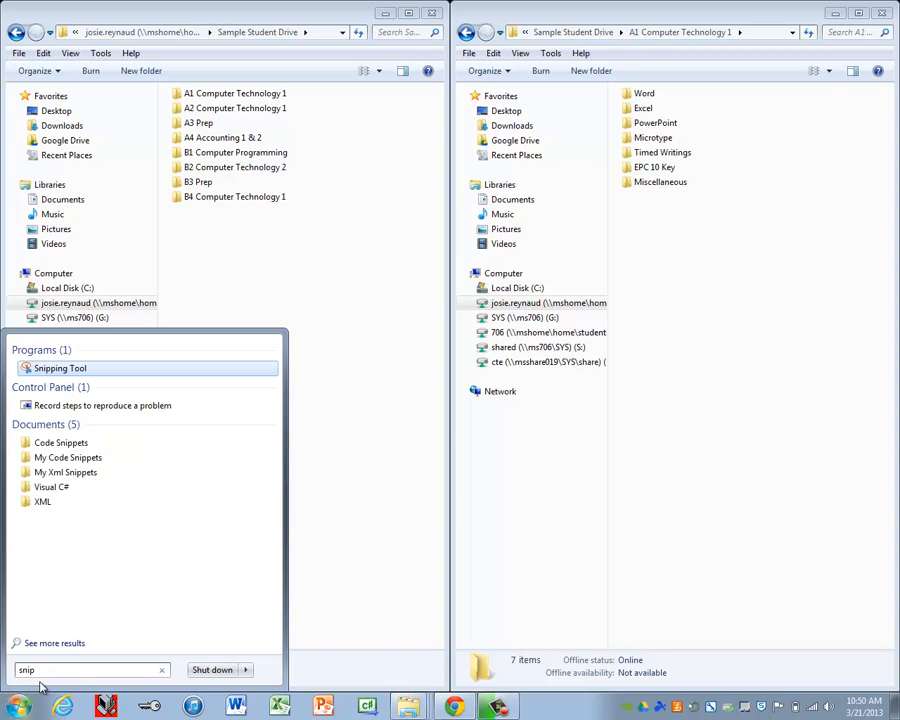
left_click(43, 372)
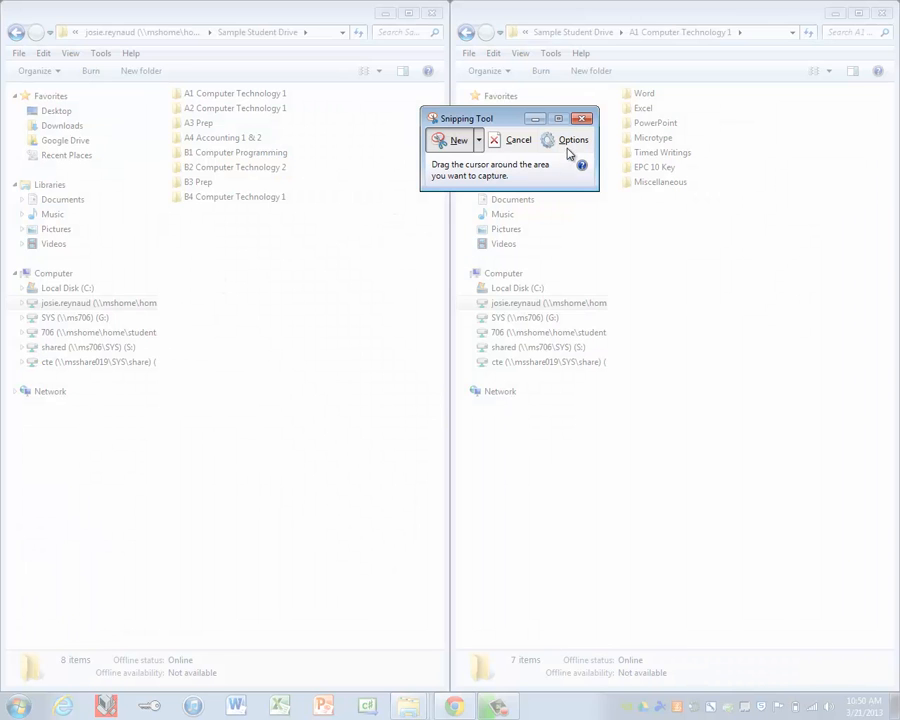
left_click(480, 142)
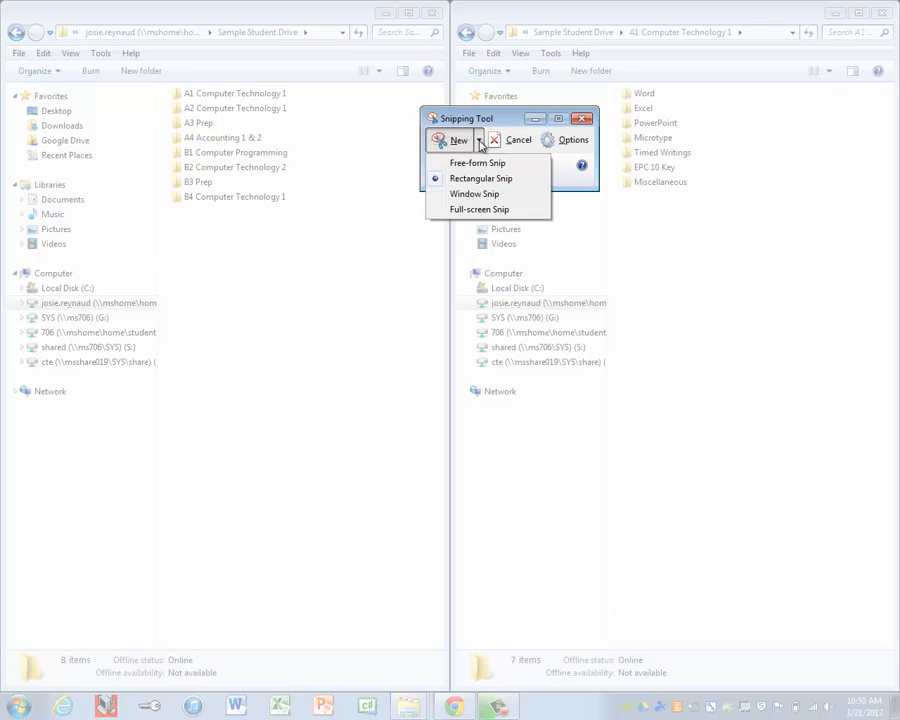
left_click(480, 210)
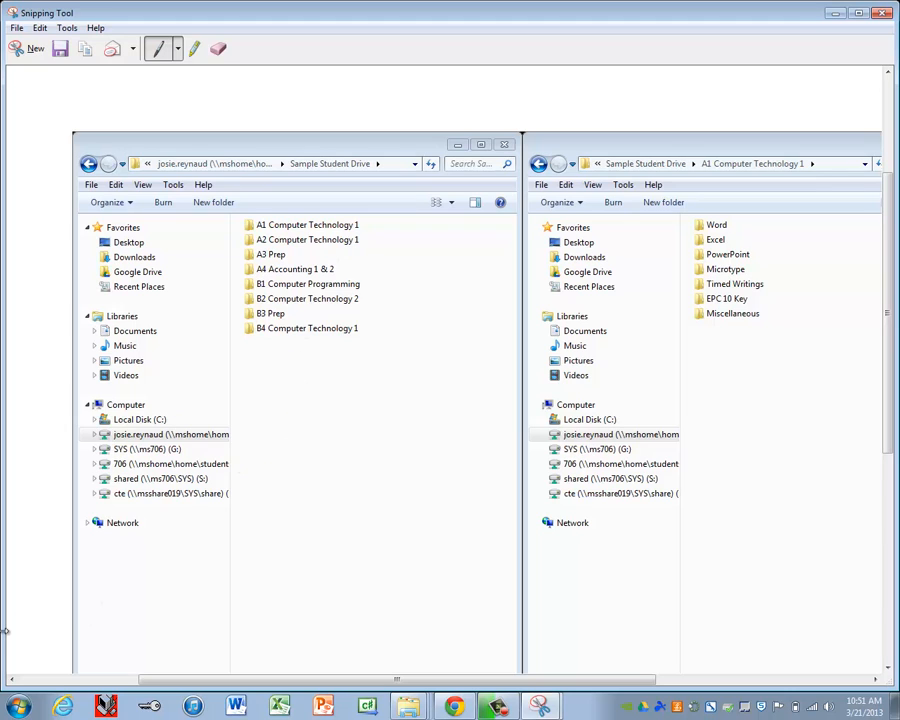
- Find and launch Paint, and paste the captured snip onto the blank canvas
left_click(27, 705)
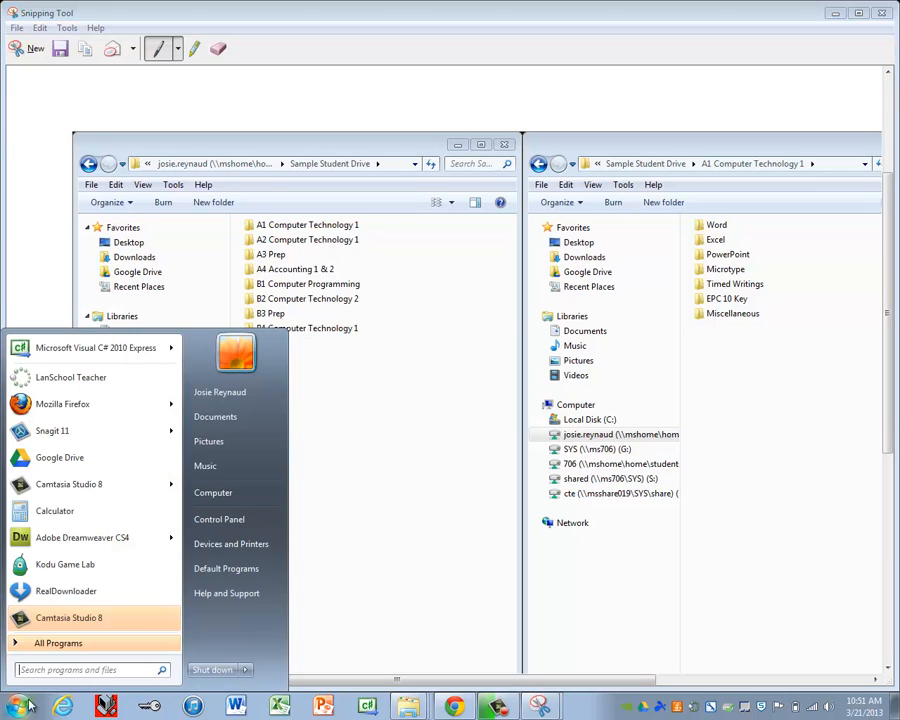
left_click(62, 670)
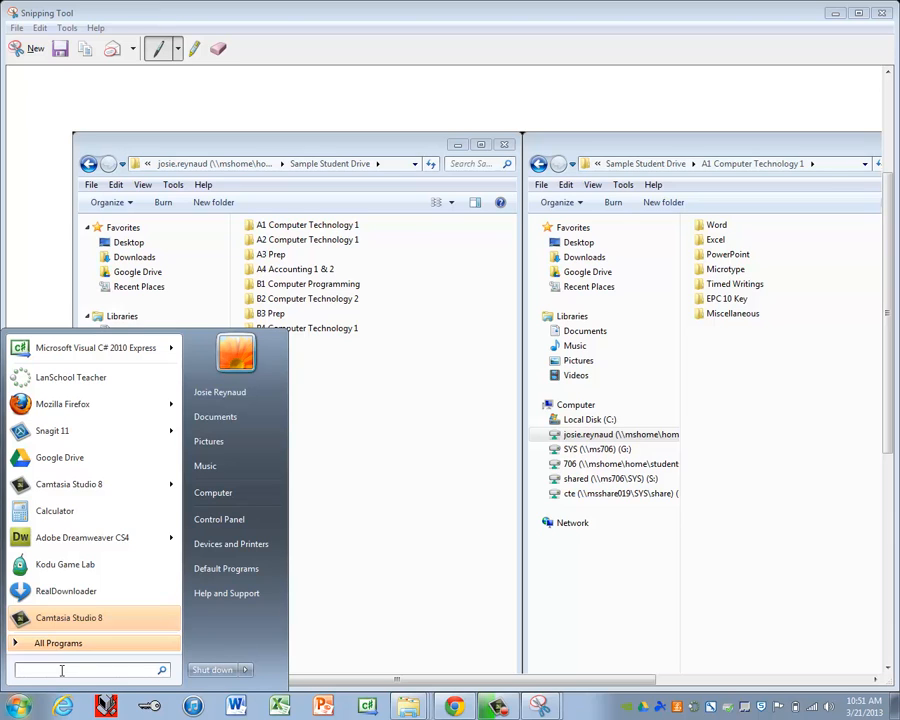
type("paint")
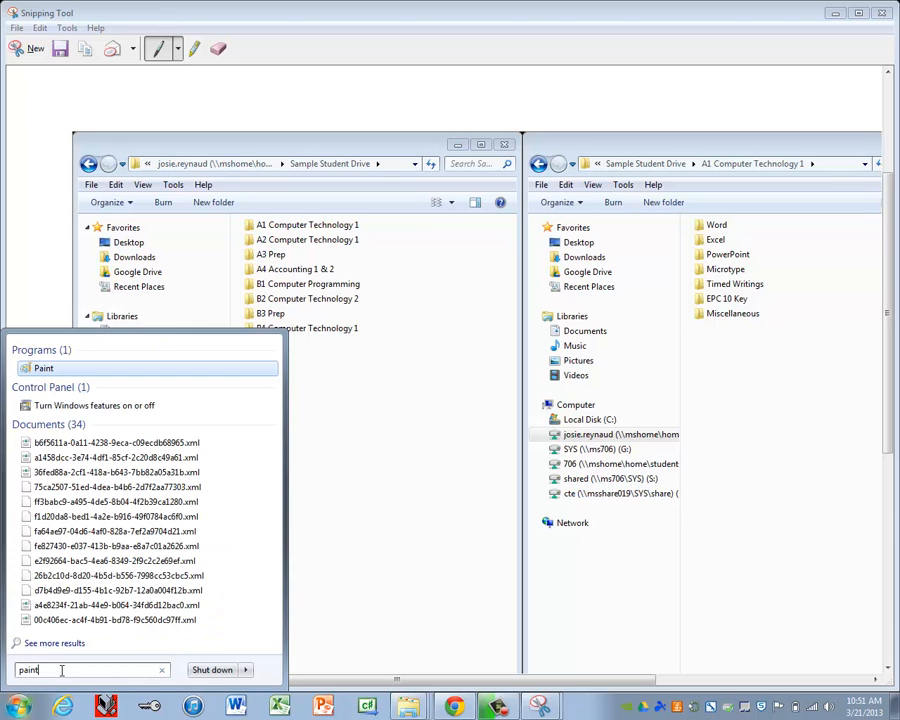
left_click(40, 368)
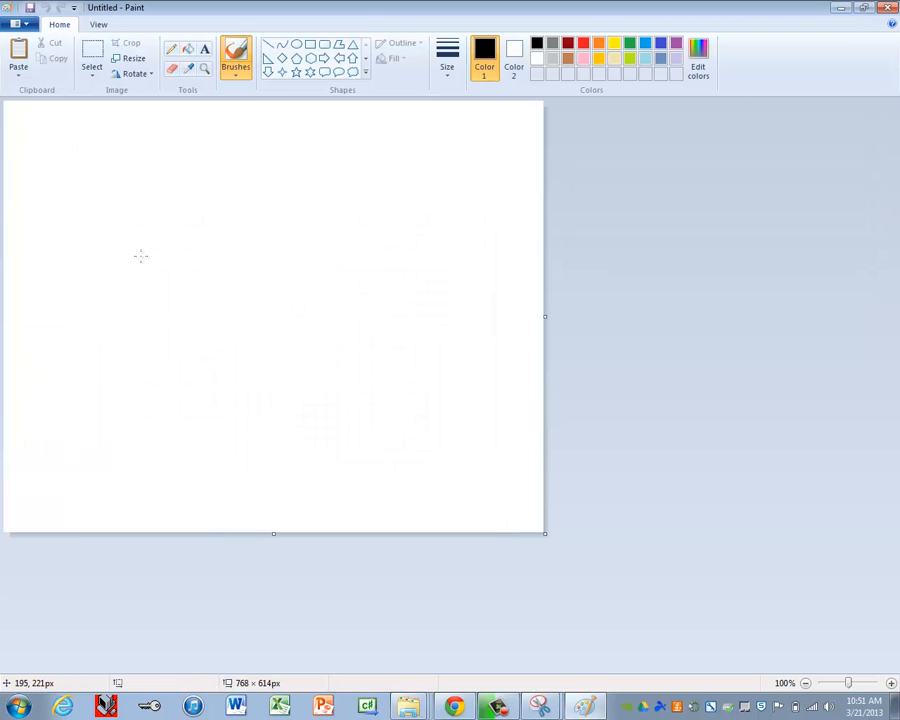
left_click(19, 70)
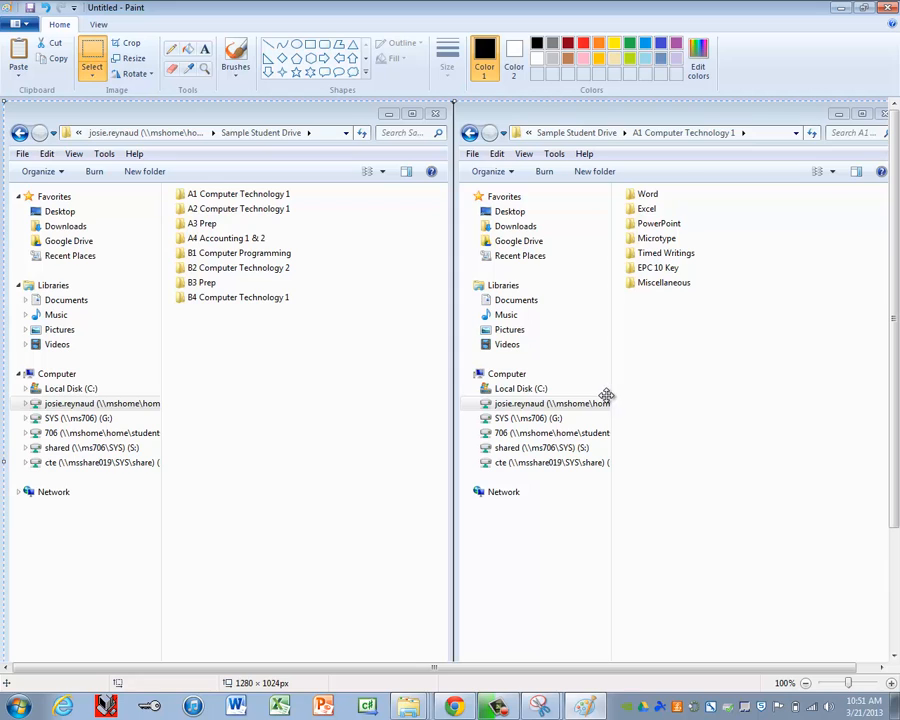
- Start saving the picture as a new file and browse to Sample Student Drive, A1 Computer Technology 1, Miscellaneous on the home network drive
left_click(27, 26)
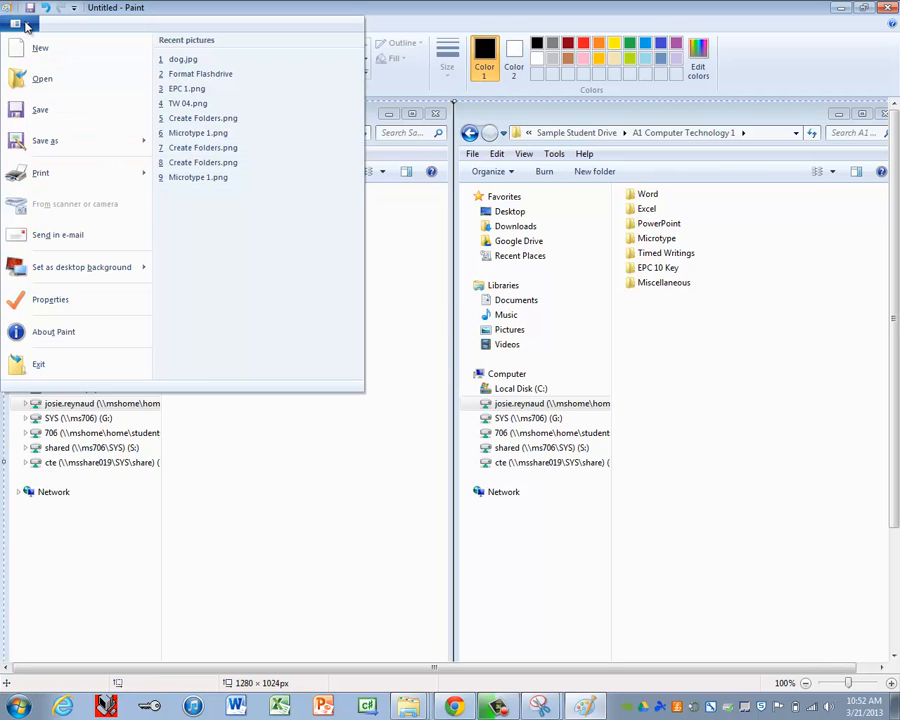
left_click(36, 147)
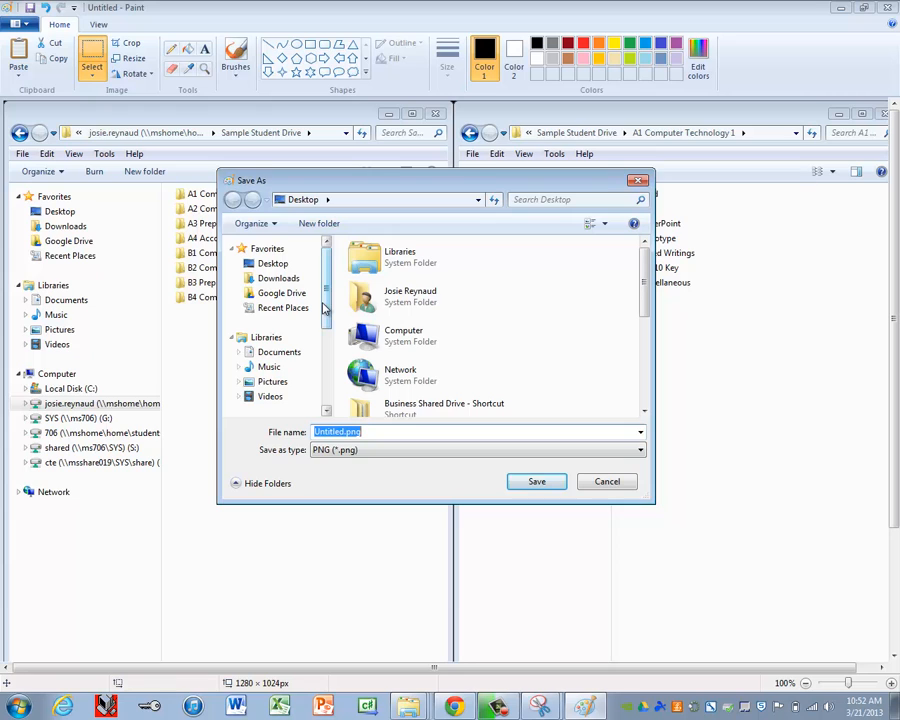
scroll(292, 352, "down", 3)
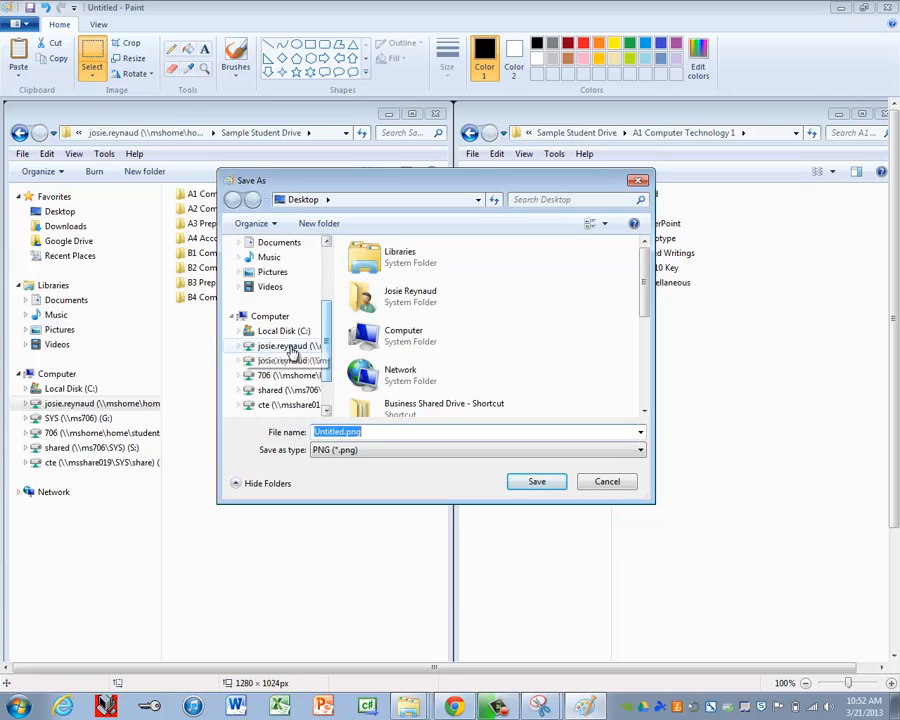
left_click(290, 347)
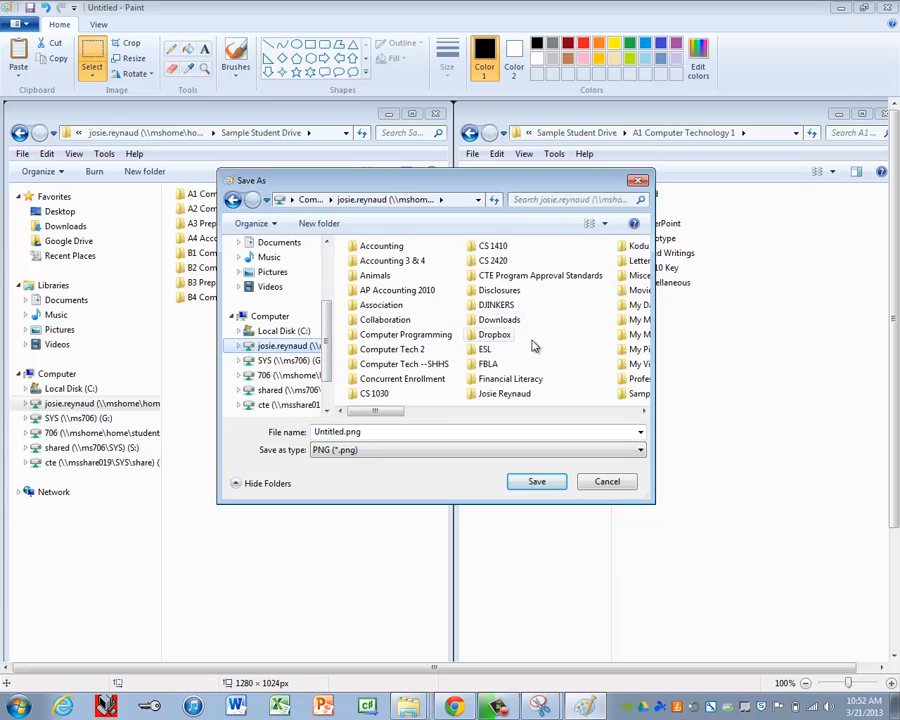
scroll(533, 346, "right", 3)
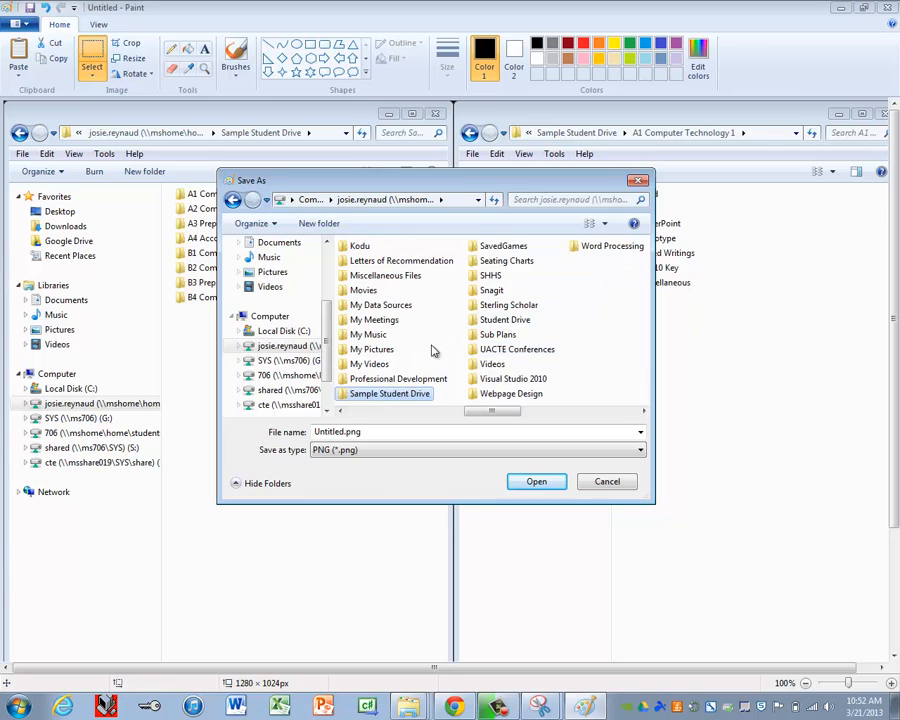
double_click(378, 396)
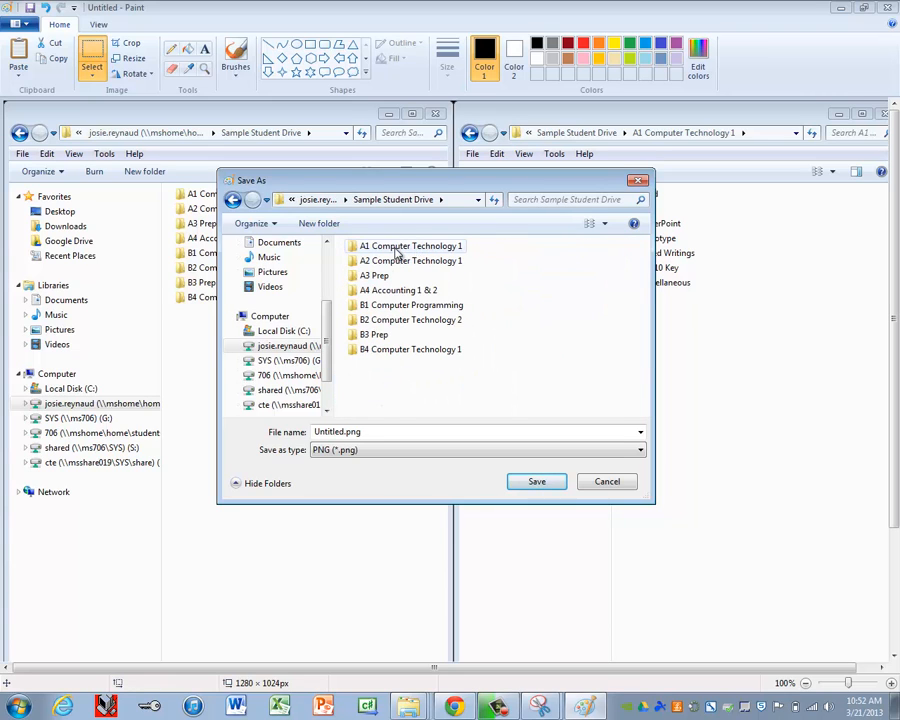
double_click(397, 250)
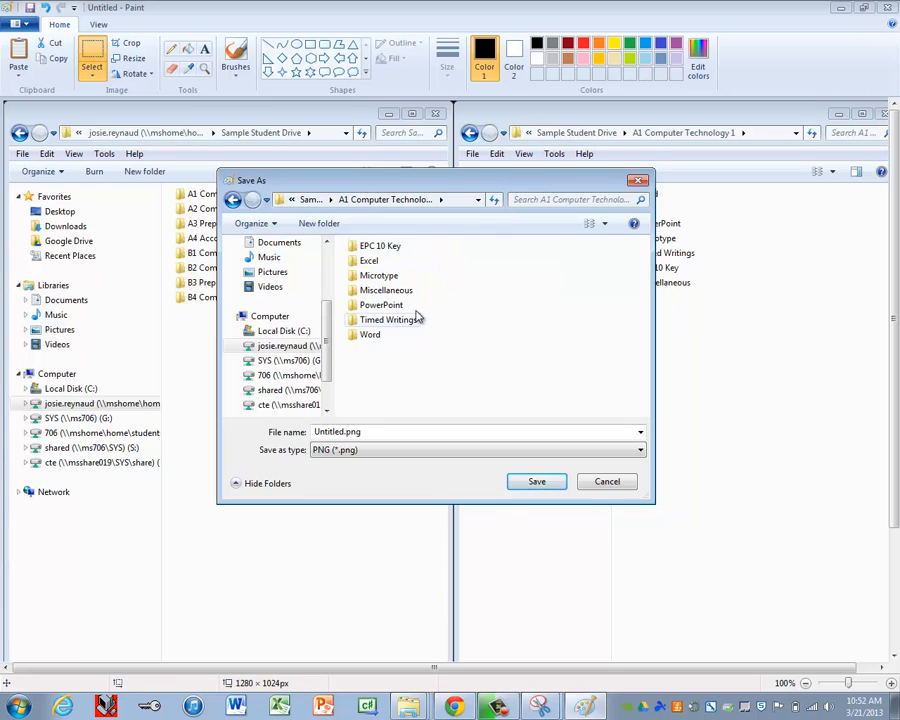
double_click(370, 291)
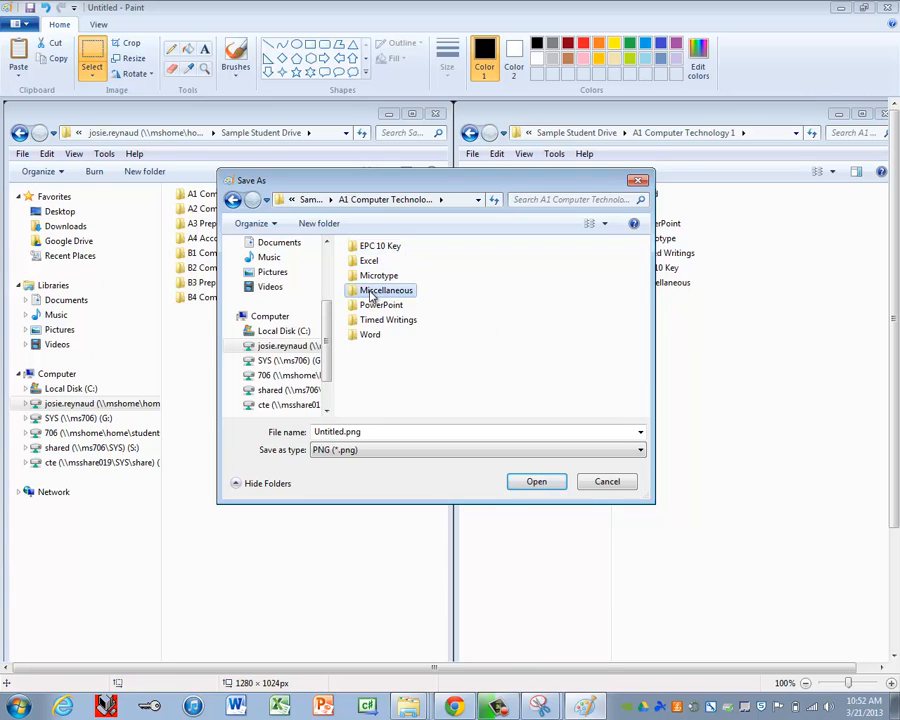
- Name the picture "Create Folders" and save it as a PNG in the Miscellaneous folder
left_click_drag(363, 431, 307, 432)
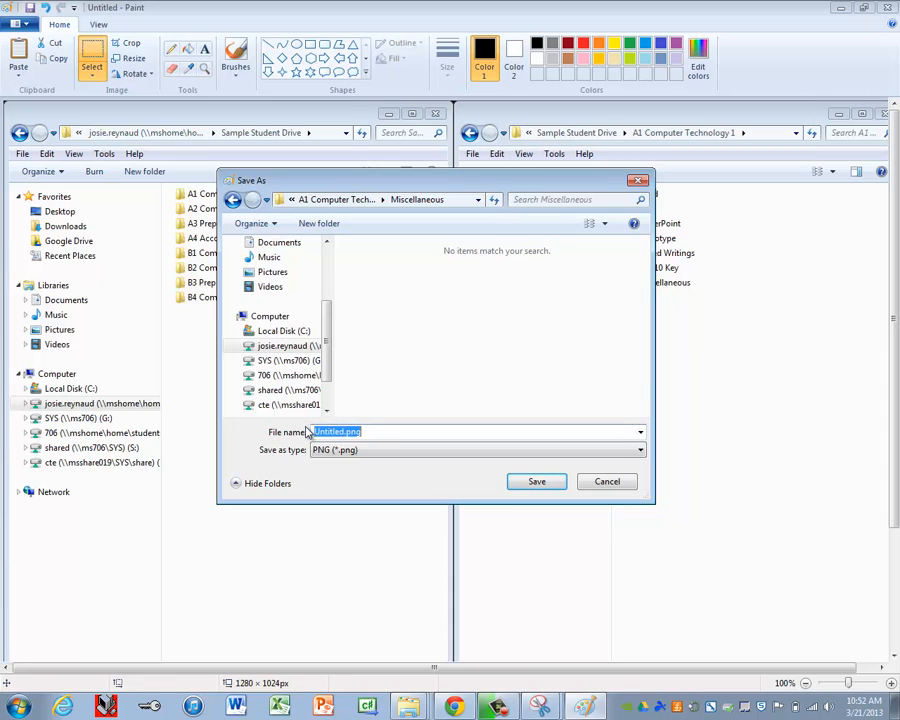
type("Create Folders")
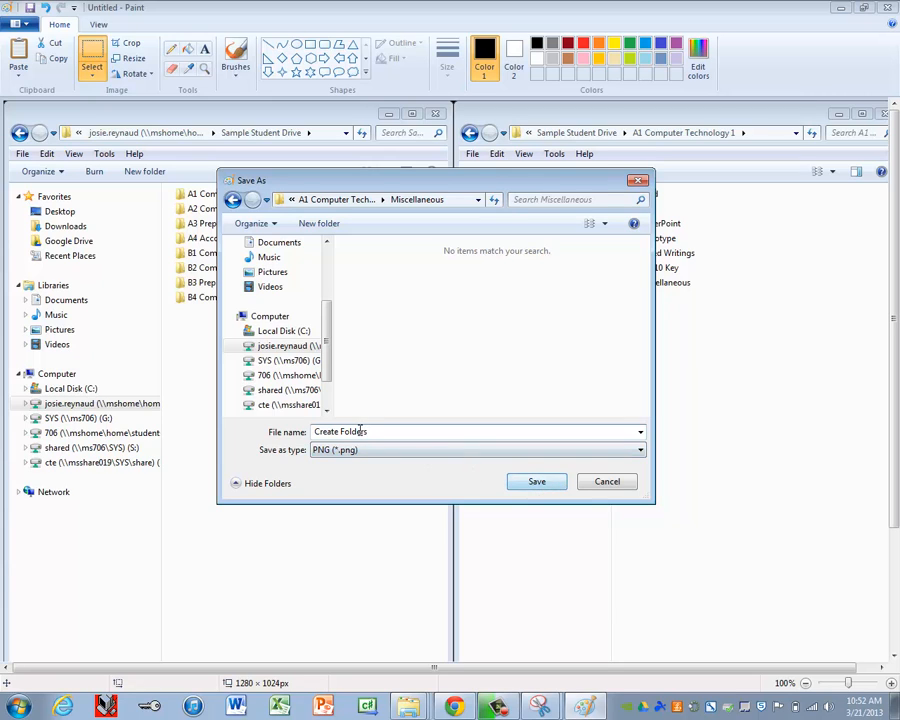
left_click(534, 484)
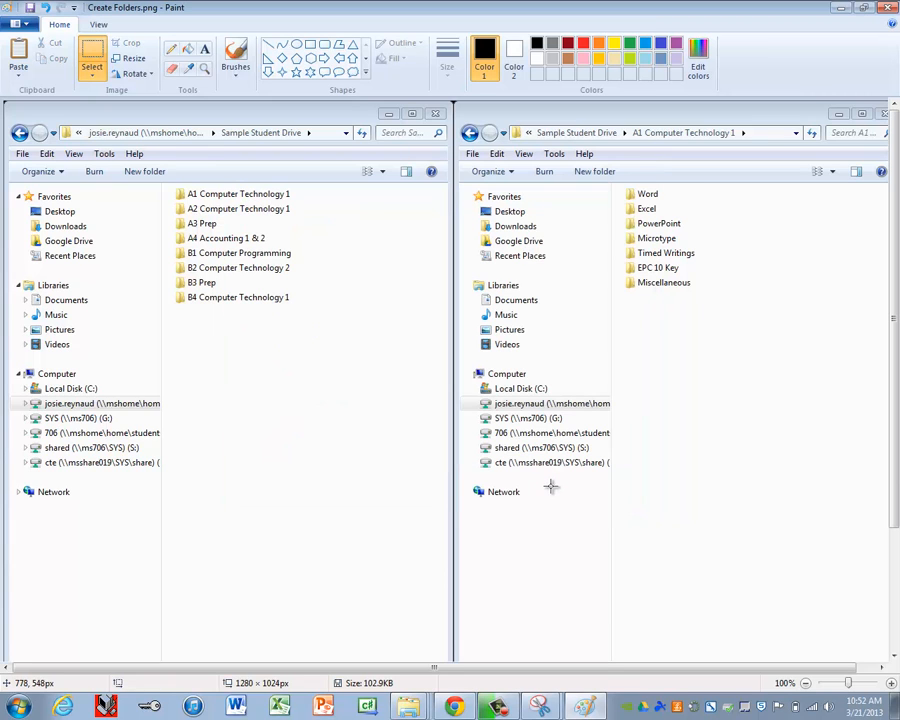